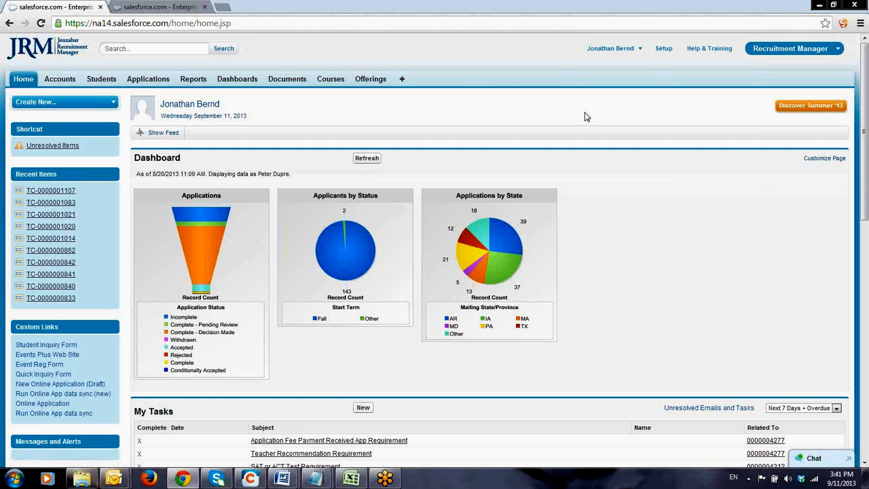
Filter the My Tasks list on the home page to show Overdue tasks
drag(867, 182, 863, 280)
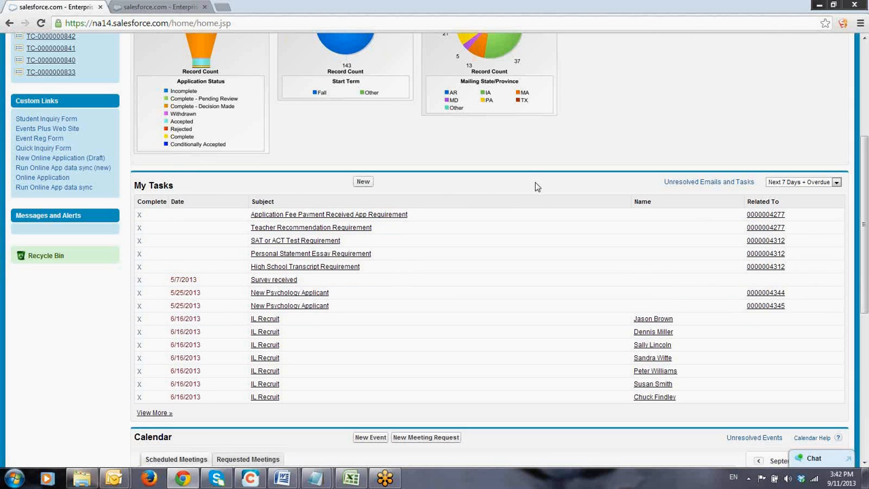
click(839, 184)
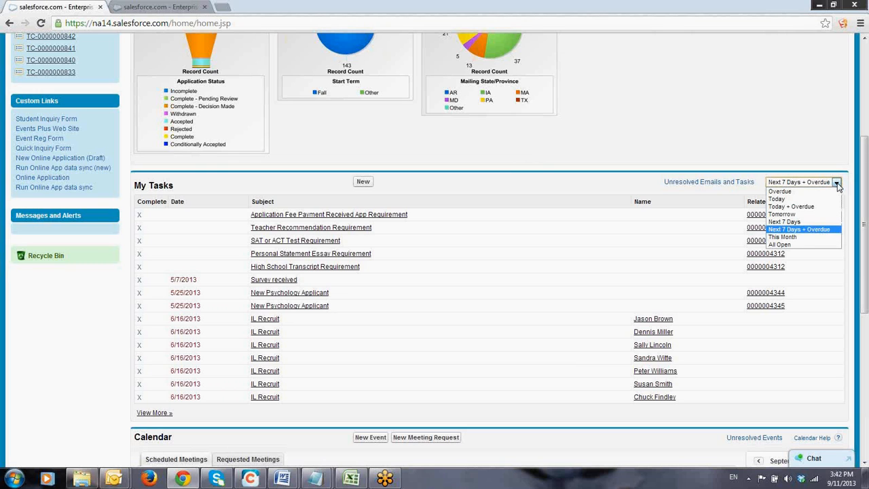
click(811, 191)
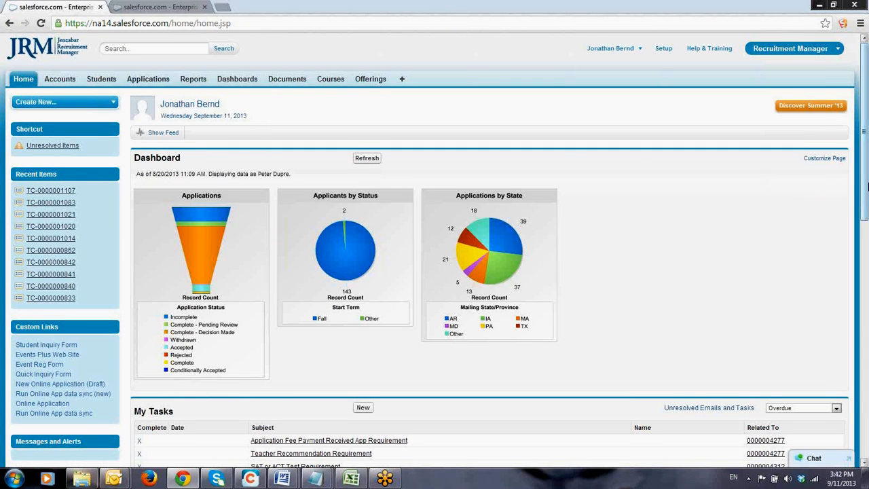
Check the due date of the Survey received task and filter the My Tasks list to This Month
scroll(204, 178, down, 4)
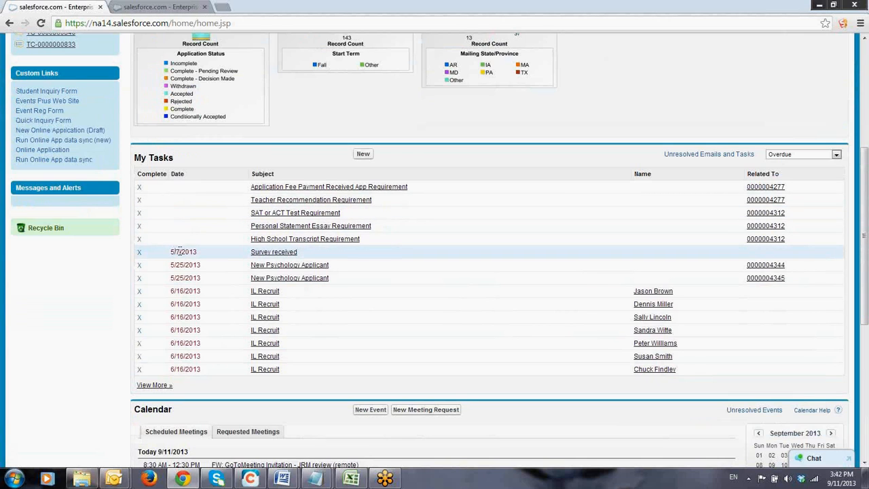
drag(196, 252, 170, 253)
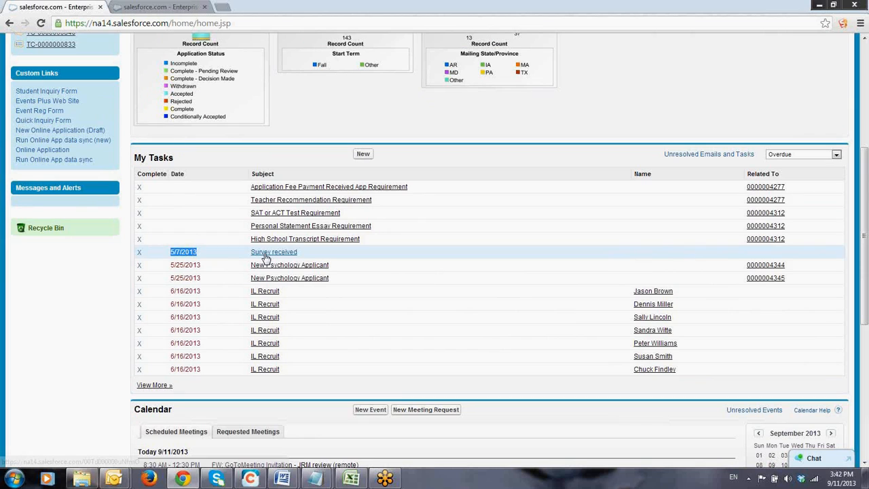
click(836, 155)
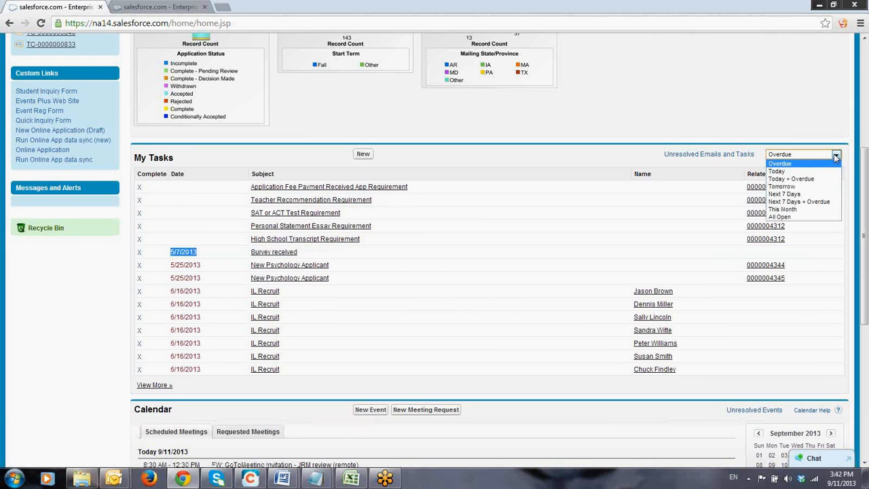
click(783, 209)
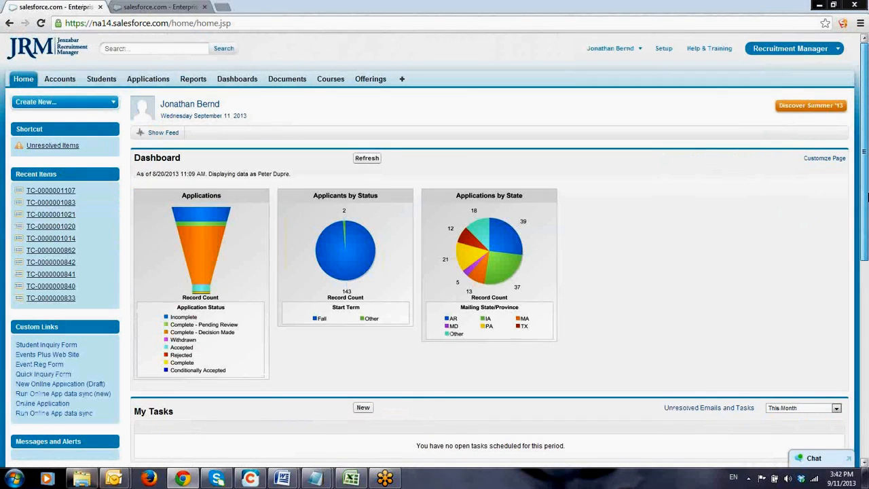
drag(868, 198, 868, 290)
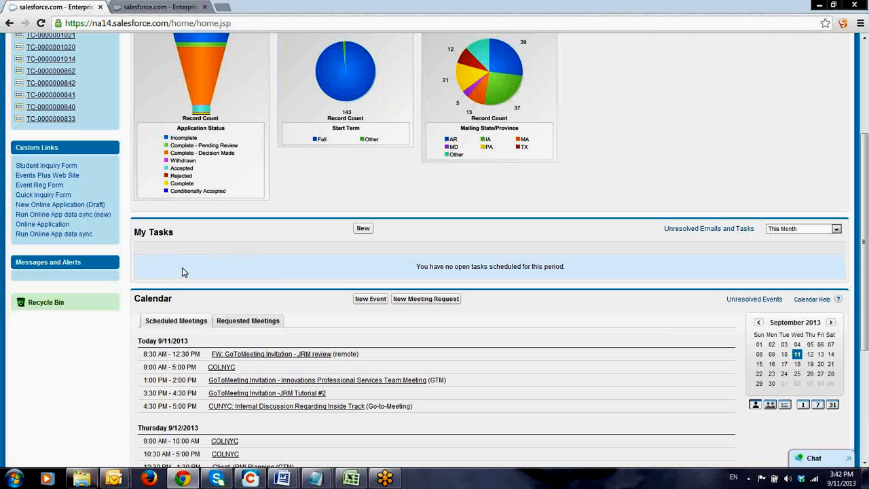
Filter the My Tasks list to Today + Overdue and bring up the listed tasks
click(838, 231)
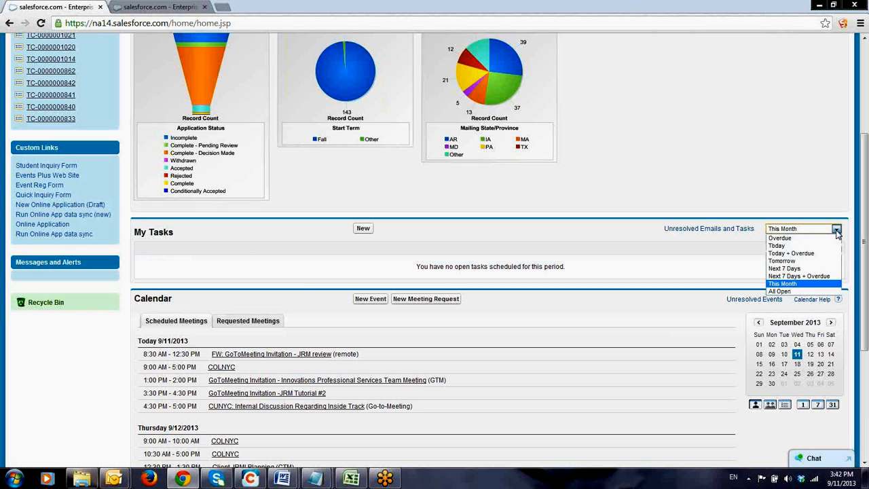
click(802, 254)
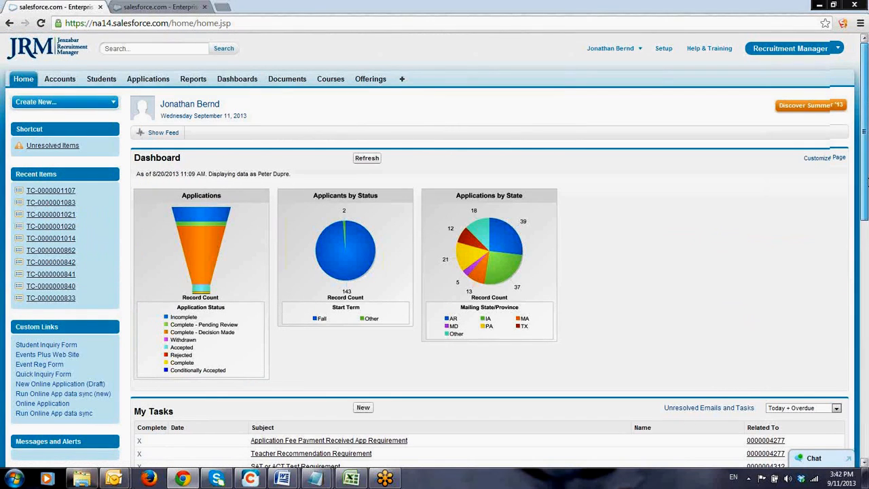
drag(868, 182, 867, 283)
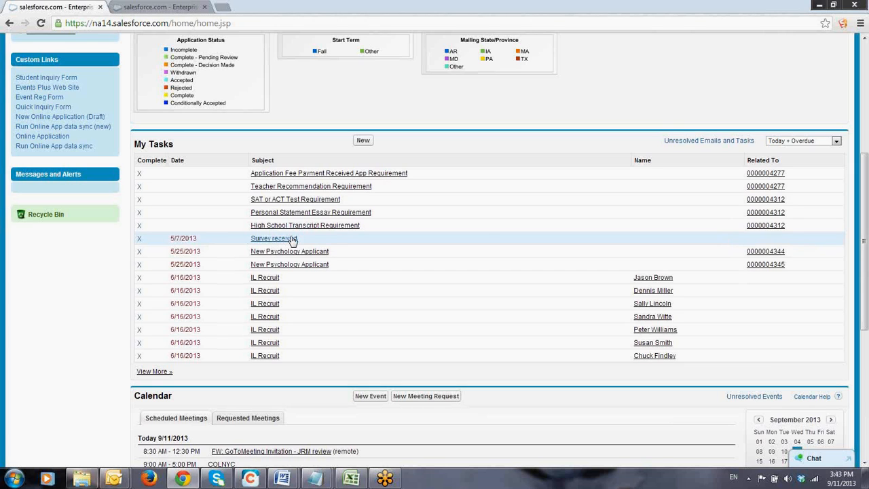
View the application record related to the first New Psychology Applicant task and return to the home page
mouse_move(292, 242)
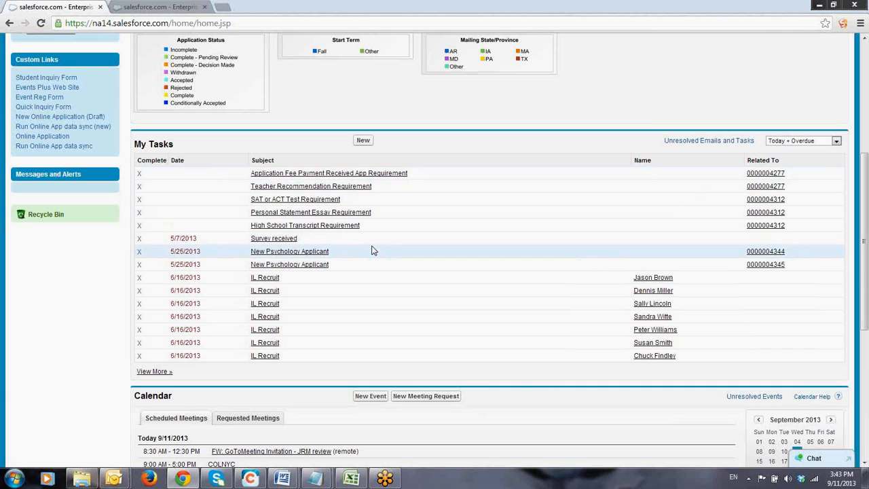
mouse_move(313, 253)
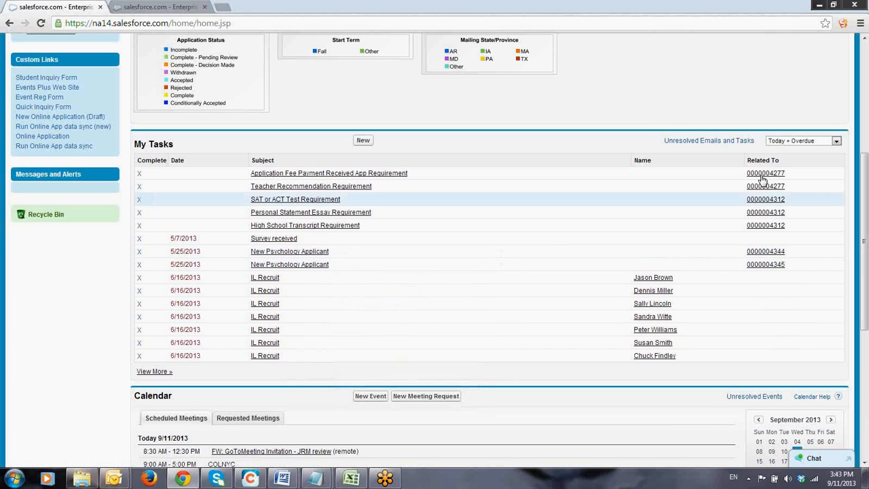
click(781, 254)
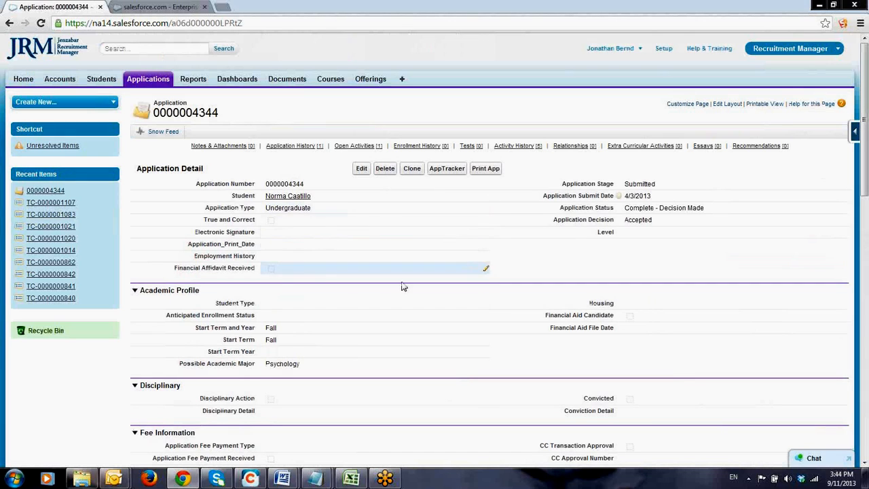
click(8, 24)
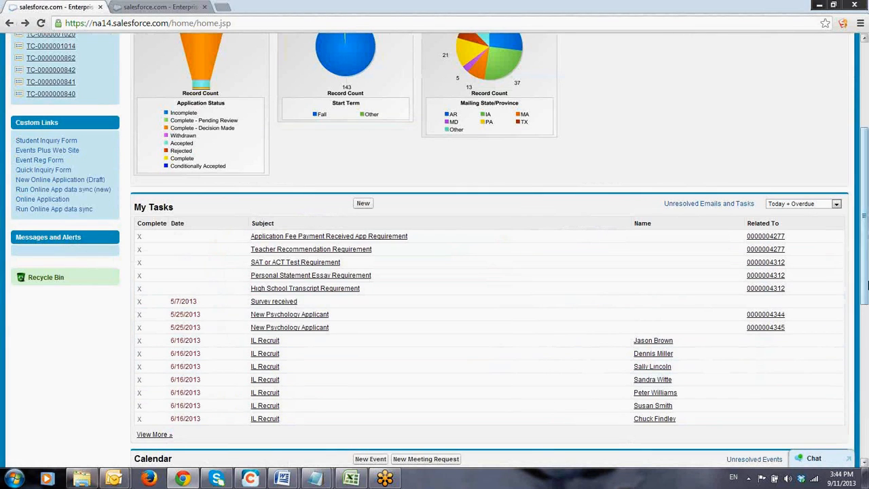
Preview the first New Psychology Applicant task's details, view its related application from there, and return to the home page
drag(868, 279, 868, 279)
scroll(373, 330, down, 3)
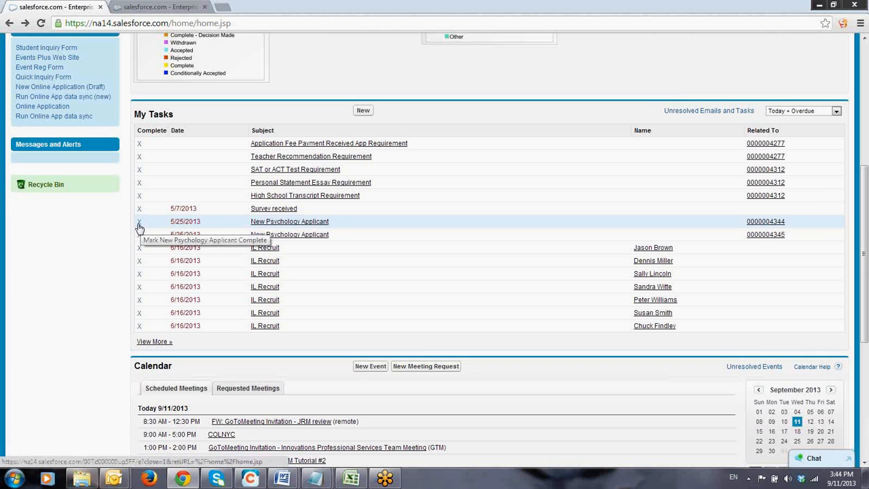
mouse_move(279, 226)
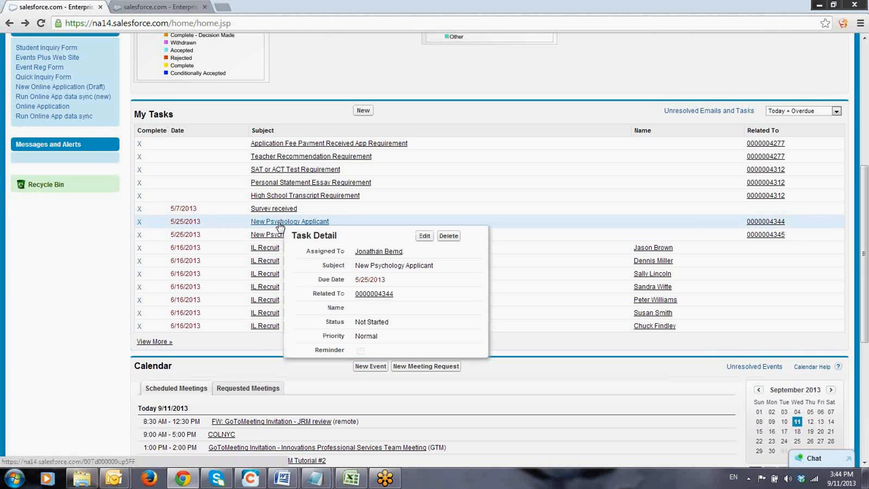
click(374, 296)
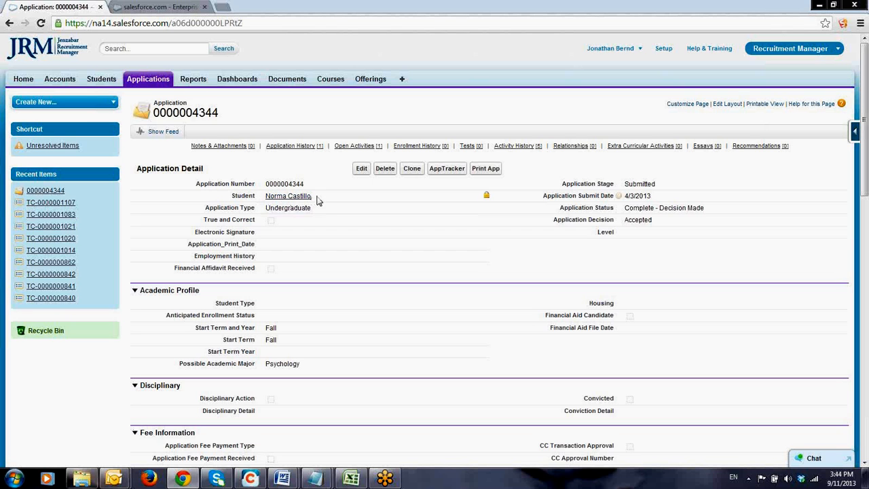
click(8, 24)
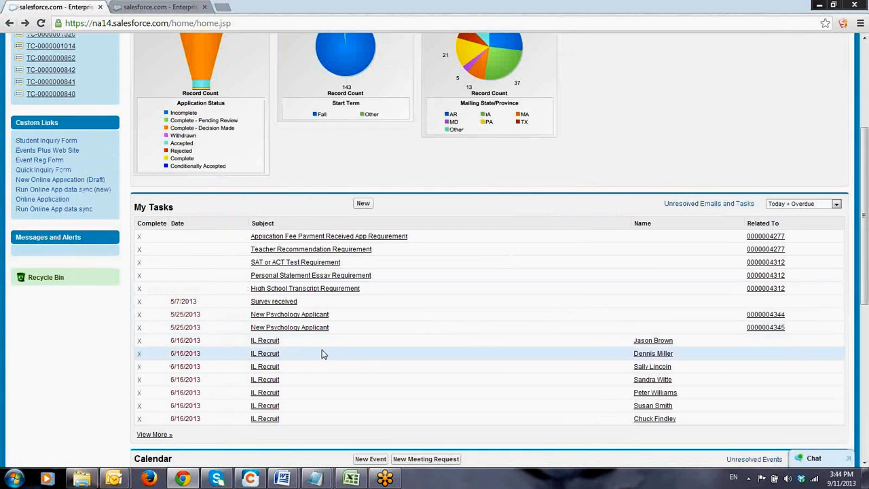
Open the first New Psychology Applicant task in My Tasks for completion
click(139, 329)
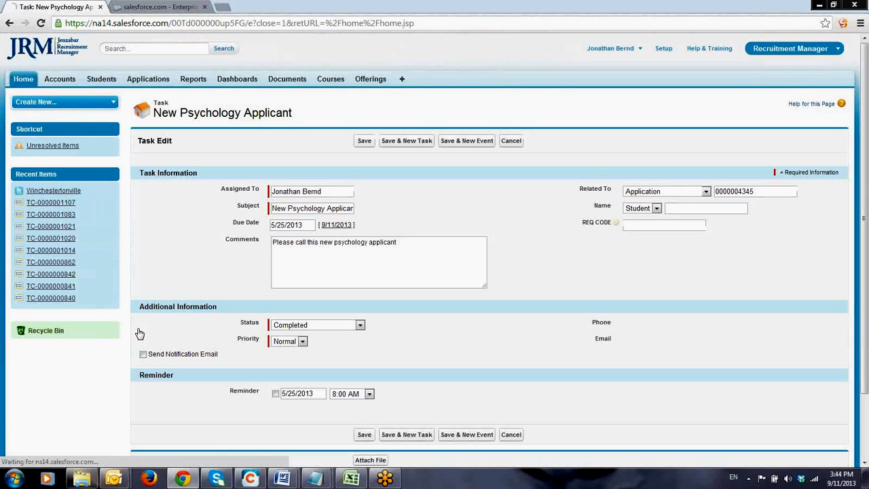
click(9, 23)
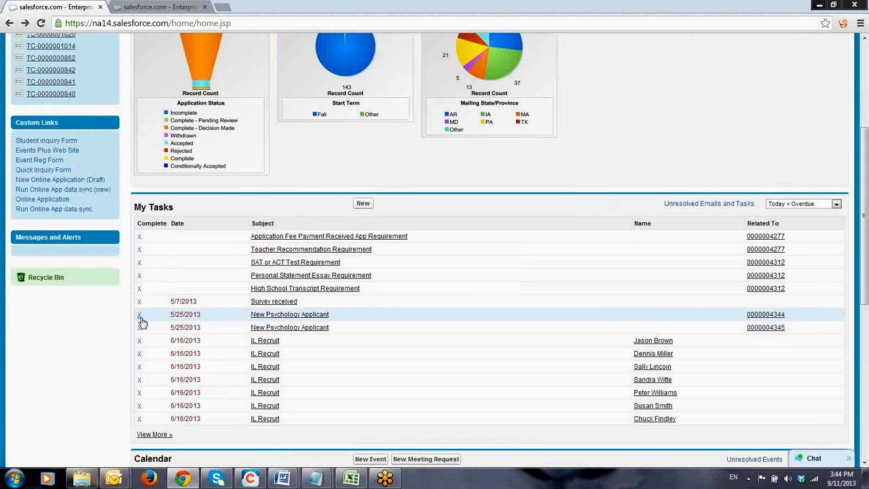
click(139, 317)
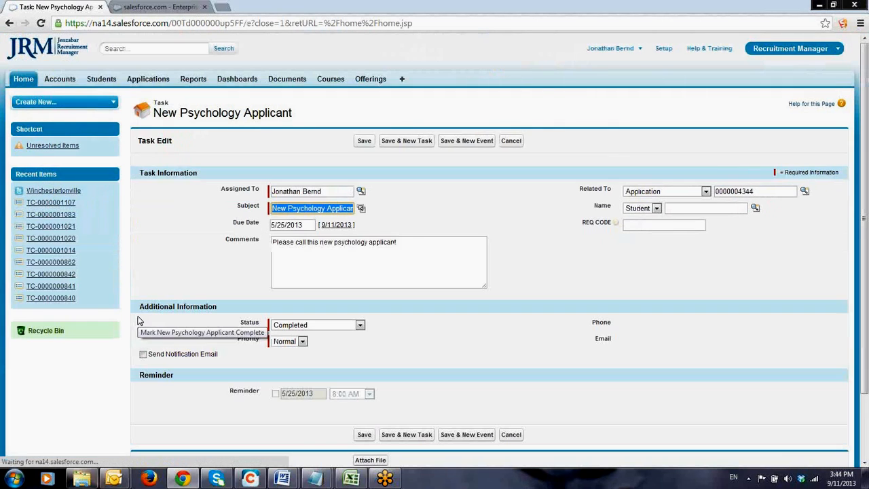
Add to the task's comments: ". Called this applicant on 9.11.2013. She is very excited about the upcoming visit 9.21.2013"
click(411, 242)
text(.)
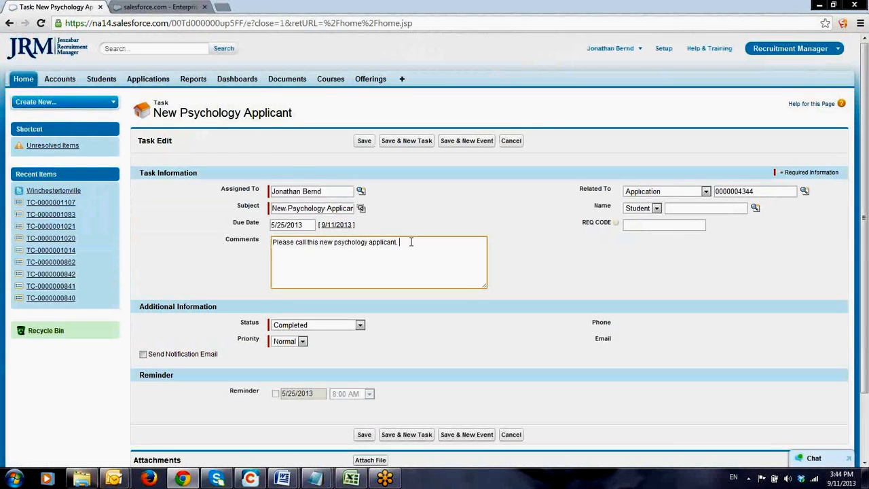
text( Called this a)
text(pplicant.)
text( on 9)
text(/11/20)
text(13. )
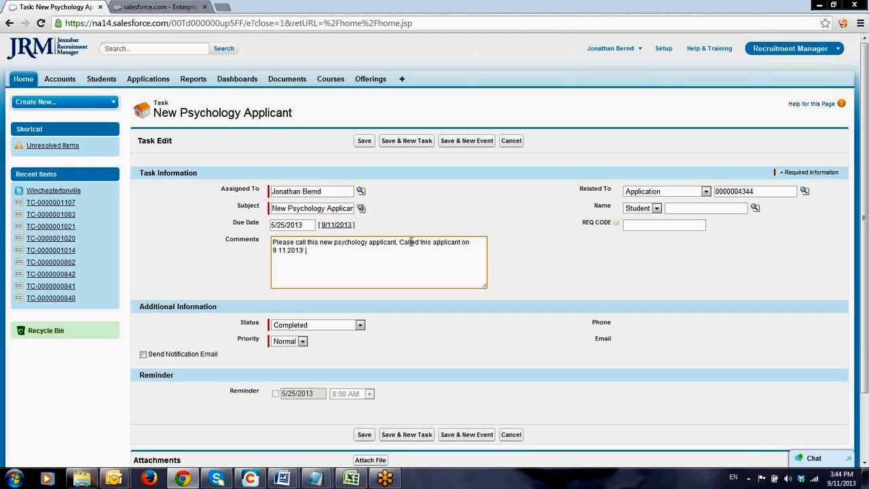
text(She is very excited about the upcoming visit )
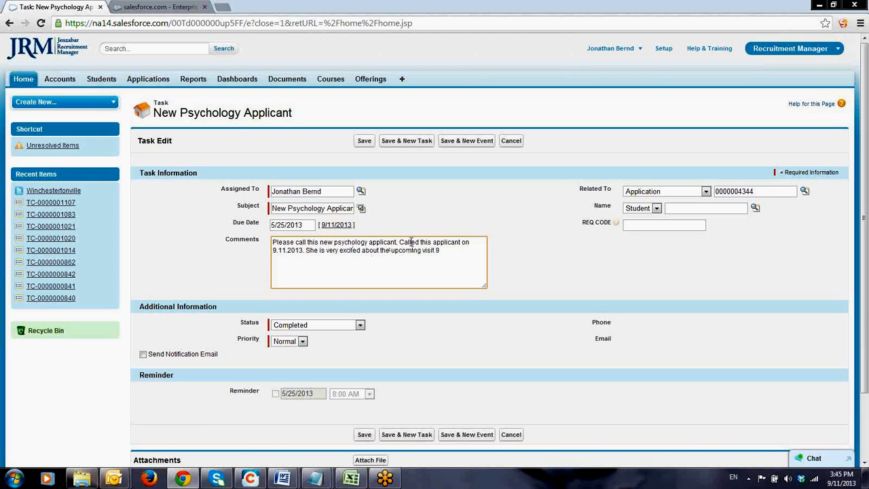
text(9.21.2013)
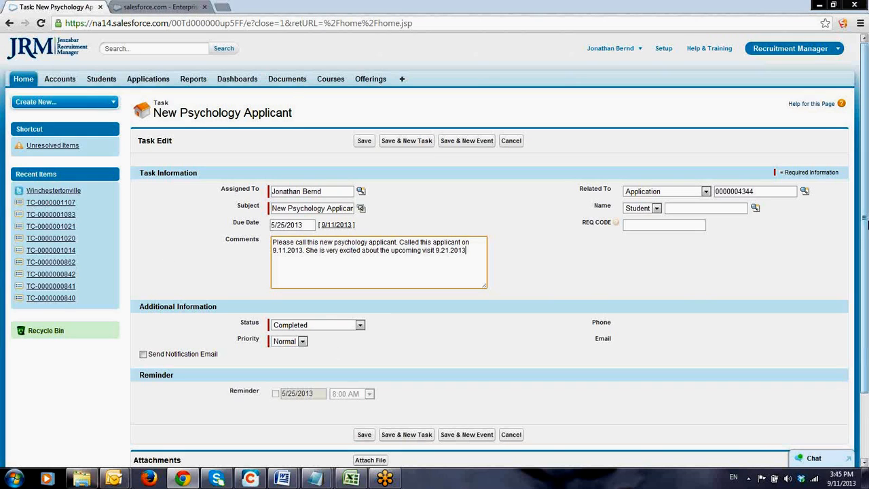
Set the task's status to Completed and its priority to Normal
scroll(866, 234, down, 1)
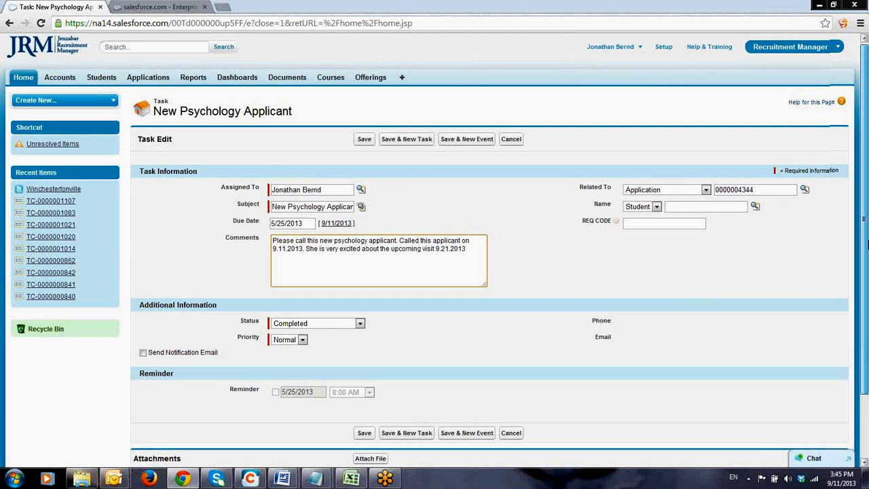
scroll(867, 243, down, 1)
click(360, 254)
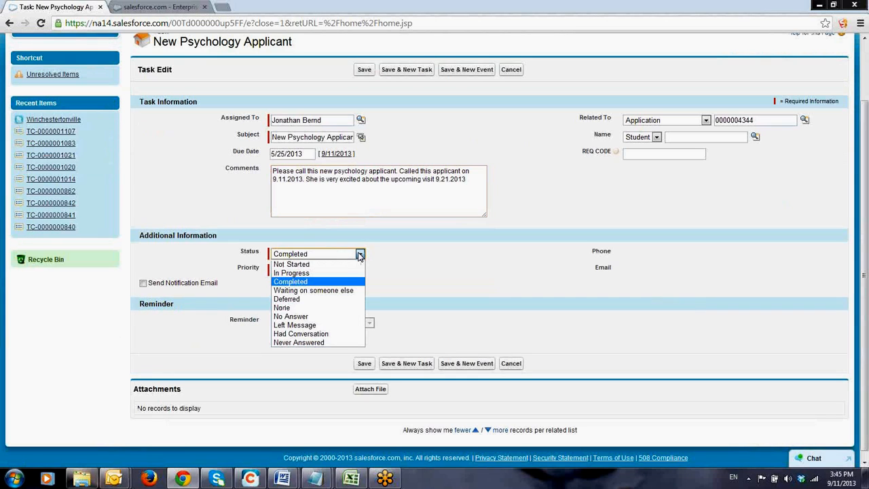
click(346, 285)
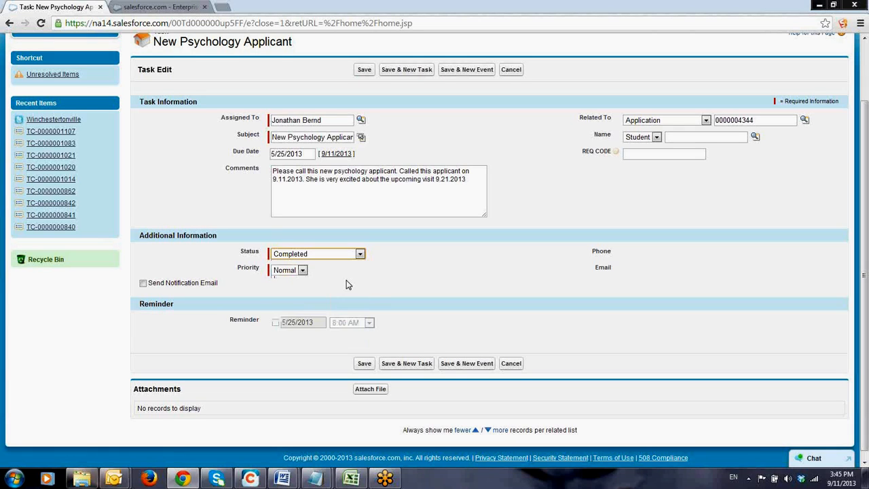
click(303, 270)
click(305, 272)
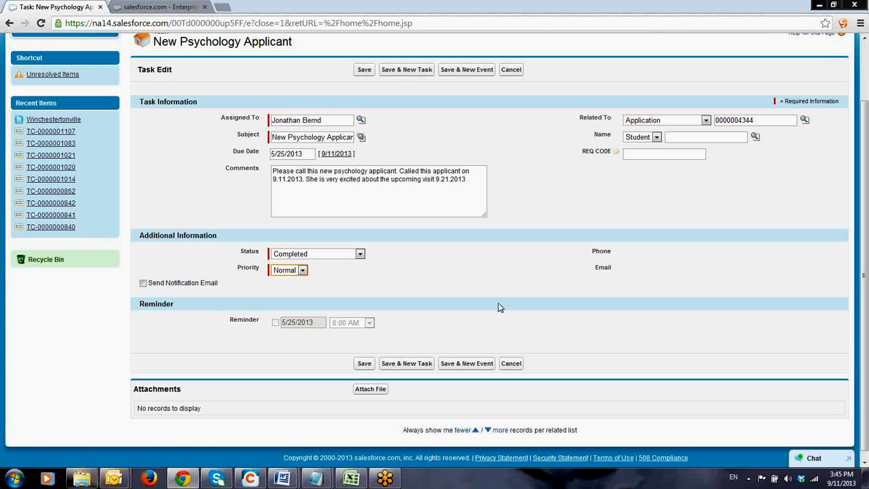
Save the completed task and start a new follow-up task from it
drag(867, 294, 866, 362)
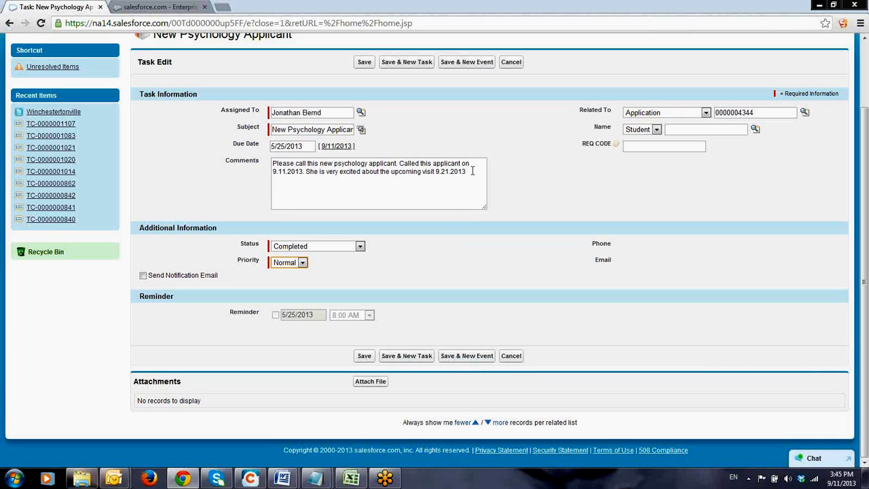
click(405, 362)
click(406, 356)
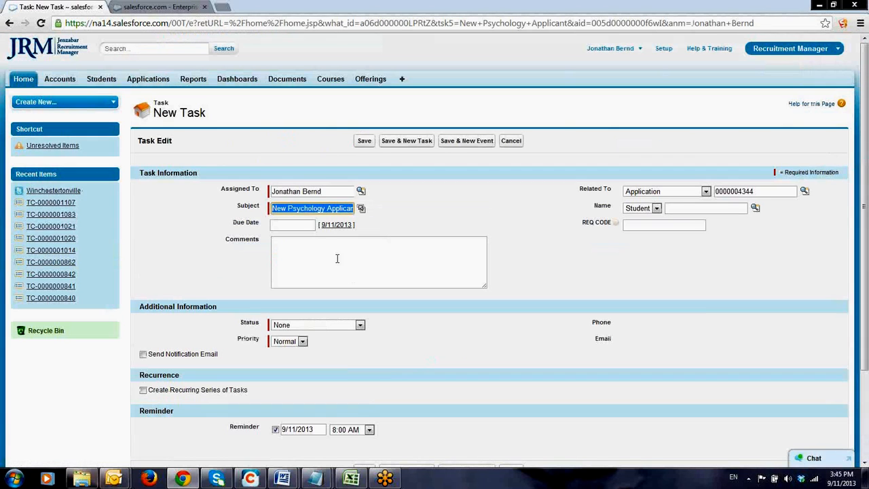
Set the new task's due date to 9/19/2013
click(335, 257)
click(333, 225)
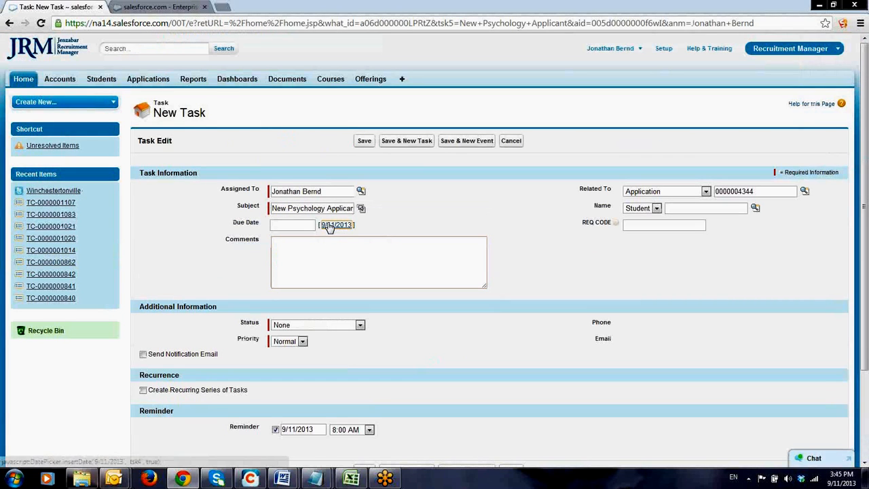
click(286, 225)
key(BackSpace)
text(9)
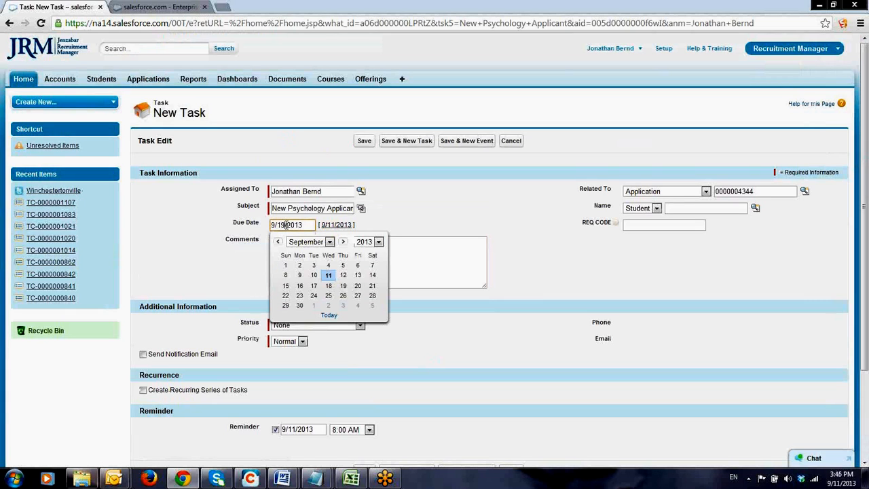
Enter "Call to remind about the visit" in the follow-up task's comments
click(442, 262)
text(Cal)
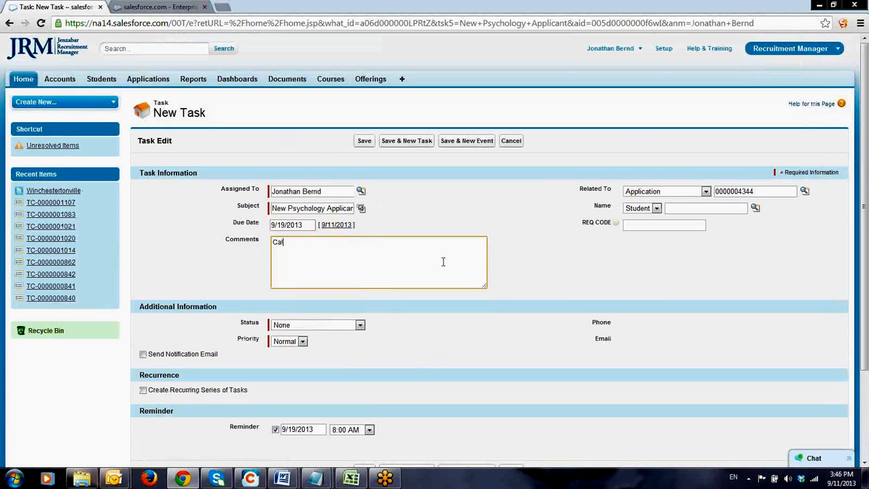
text(l to remind about the visit)
Set the follow-up task's priority to High and save the task
click(301, 344)
click(297, 350)
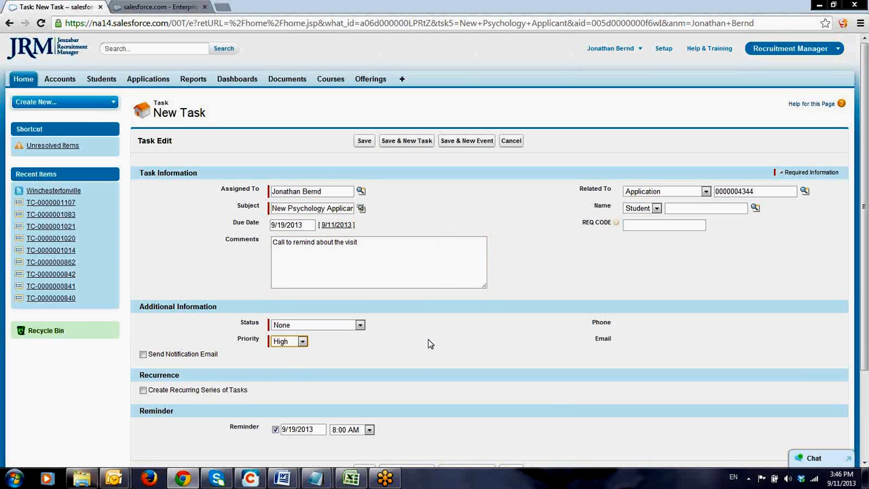
click(364, 144)
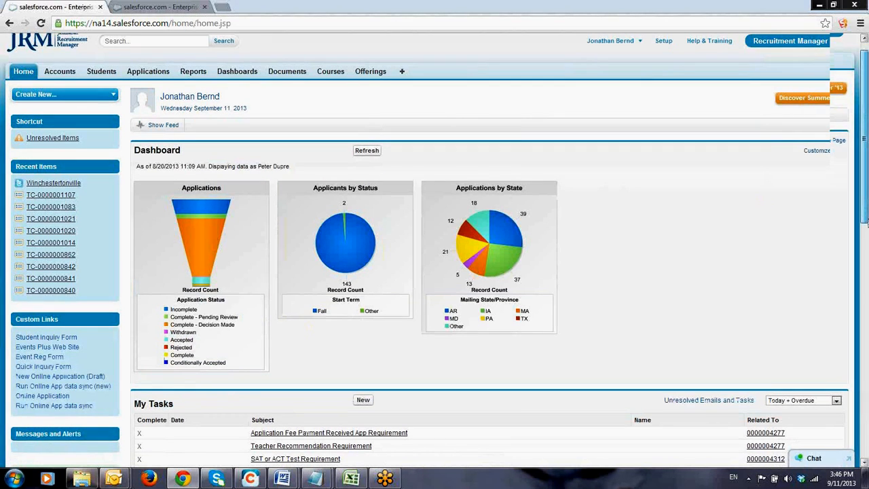
Filter the My Tasks list on the home page to This Month
scroll(324, 271, down, 4)
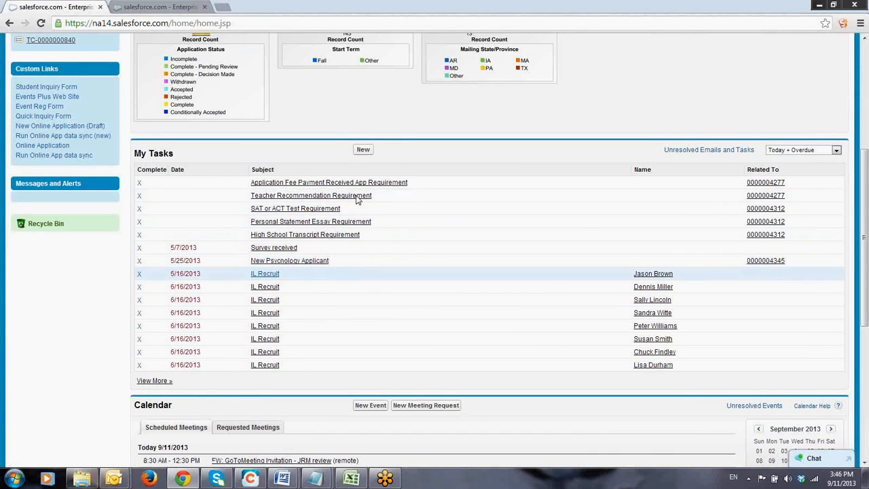
click(836, 150)
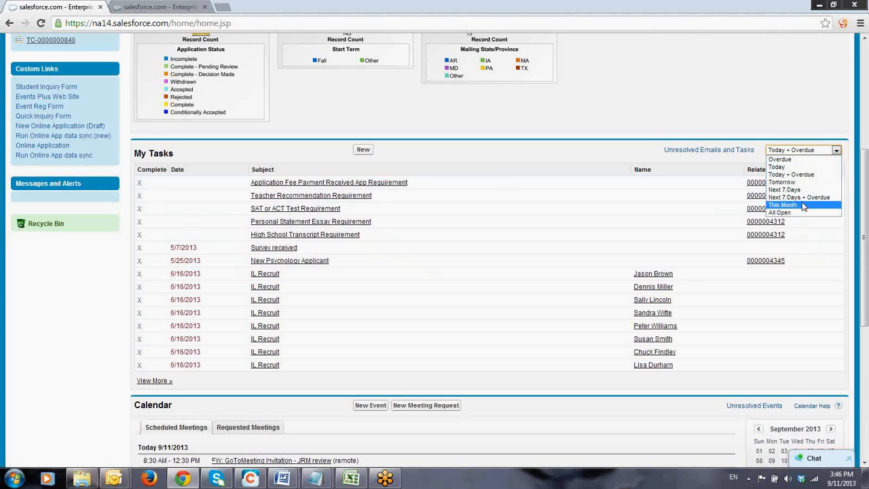
click(787, 206)
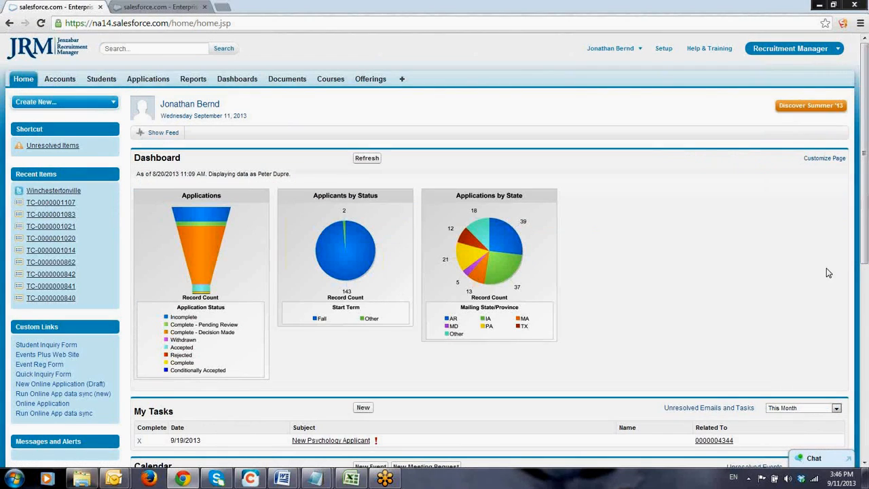
drag(866, 251, 670, 335)
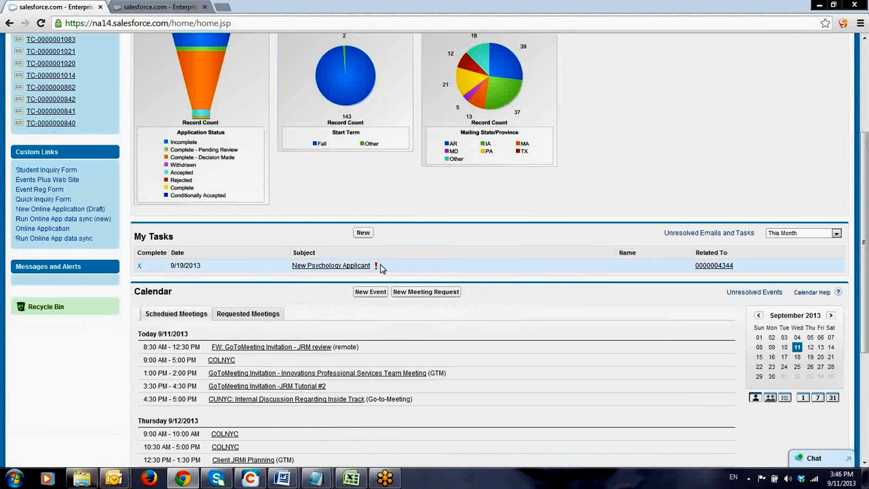
Open the application related to the New Psychology Applicant task and review the completed task in its activity history
click(715, 267)
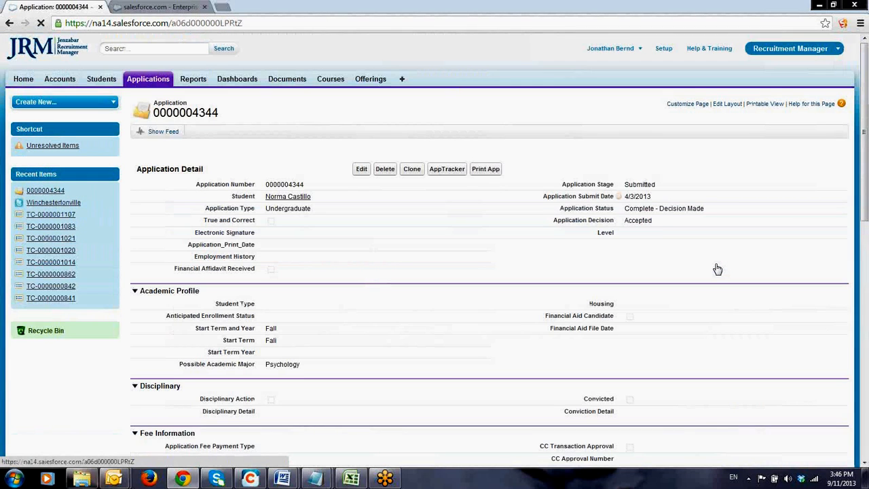
mouse_move(288, 197)
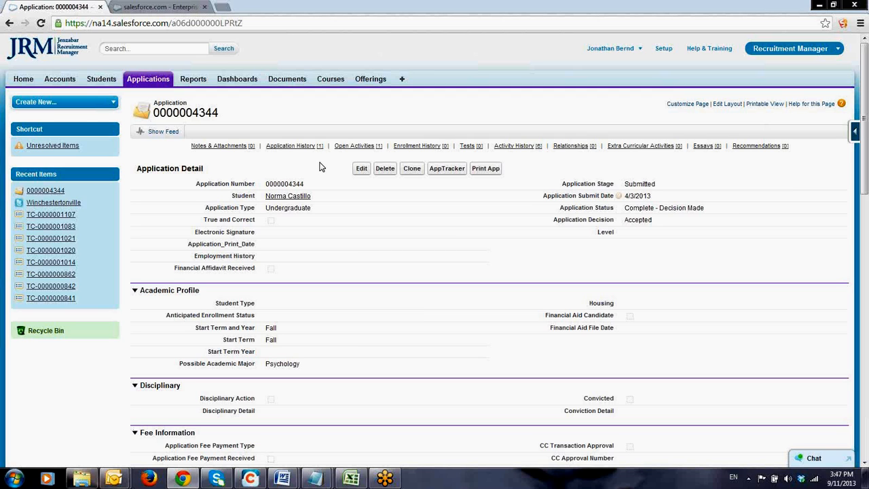
mouse_move(355, 148)
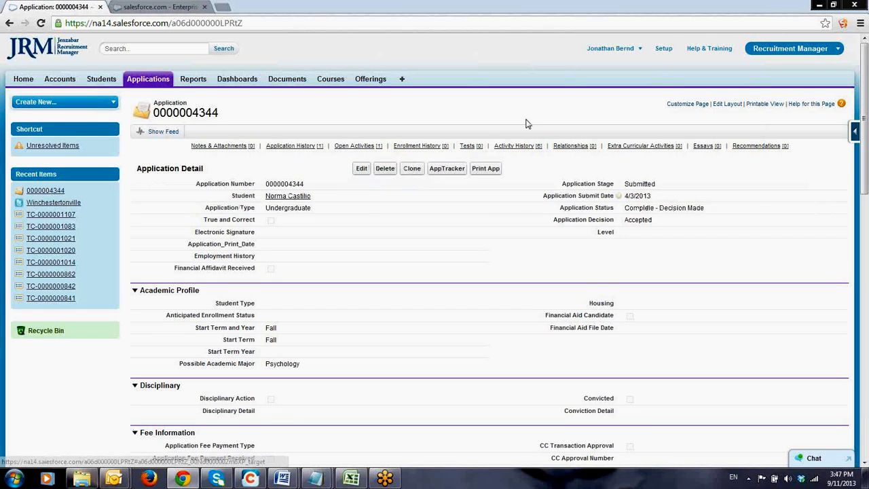
mouse_move(516, 148)
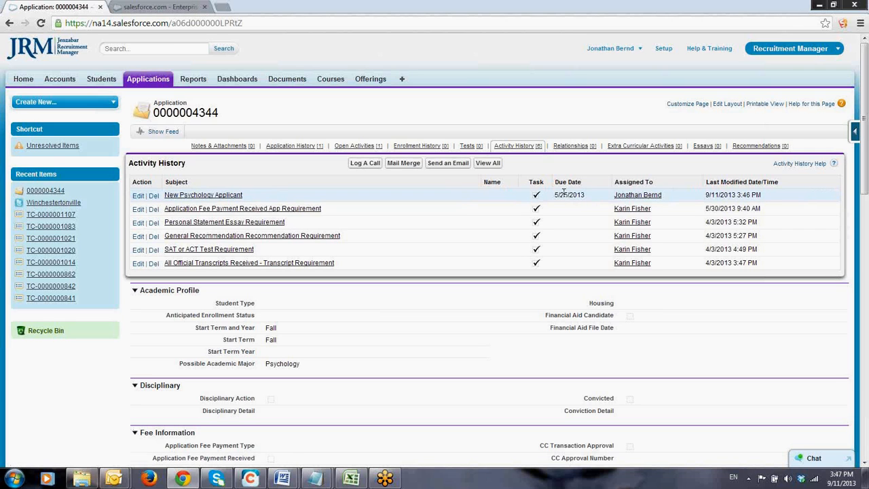
click(210, 198)
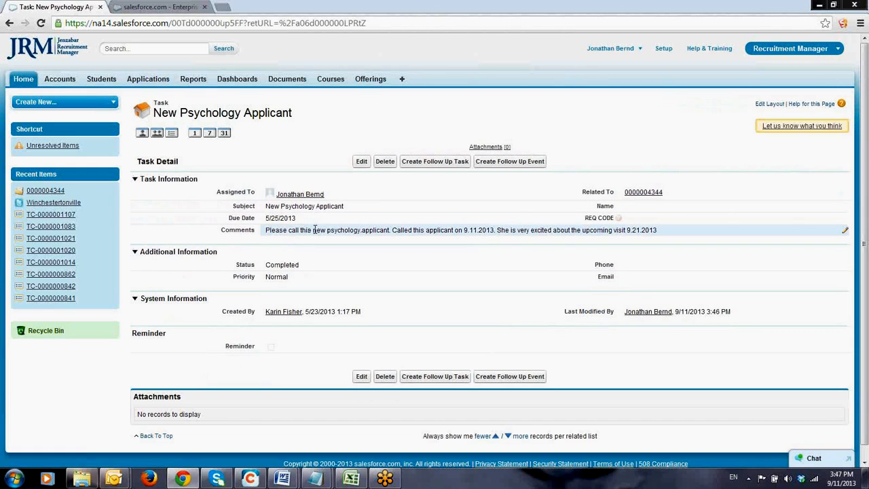
click(10, 23)
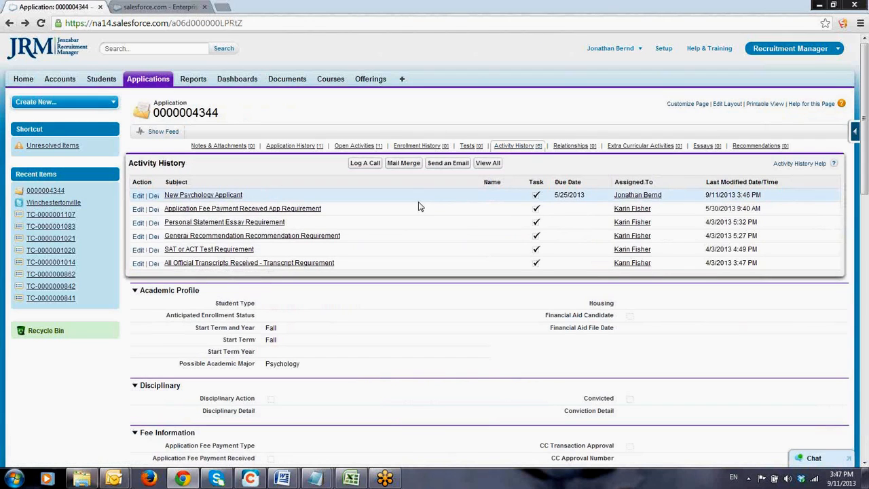
Start logging a call for the application and set its due date to 9/13/2013
click(355, 164)
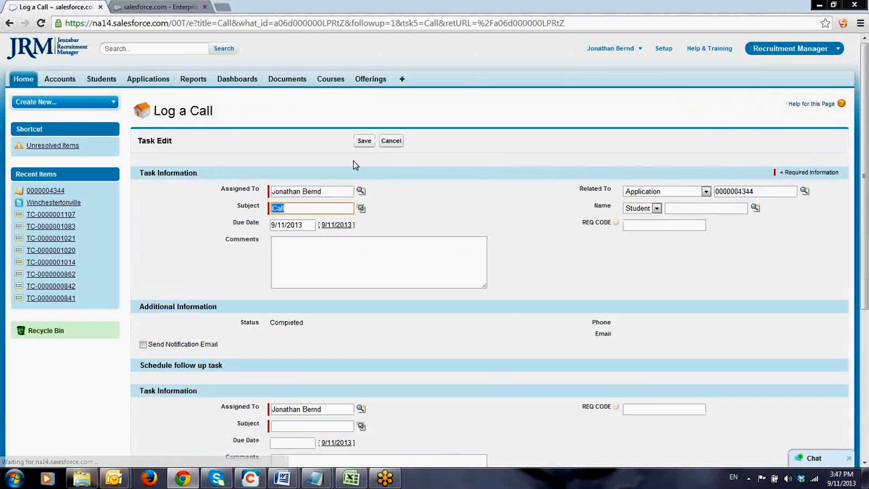
click(304, 251)
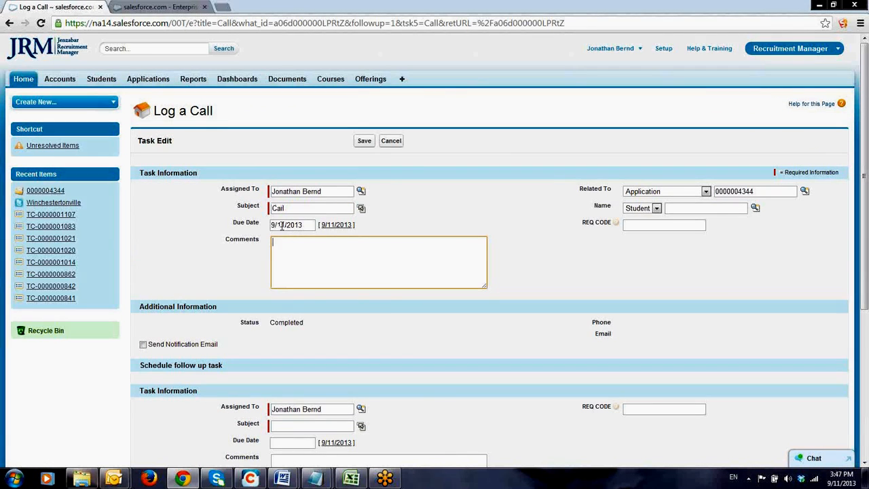
click(283, 225)
key(BackSpace)
text(3)
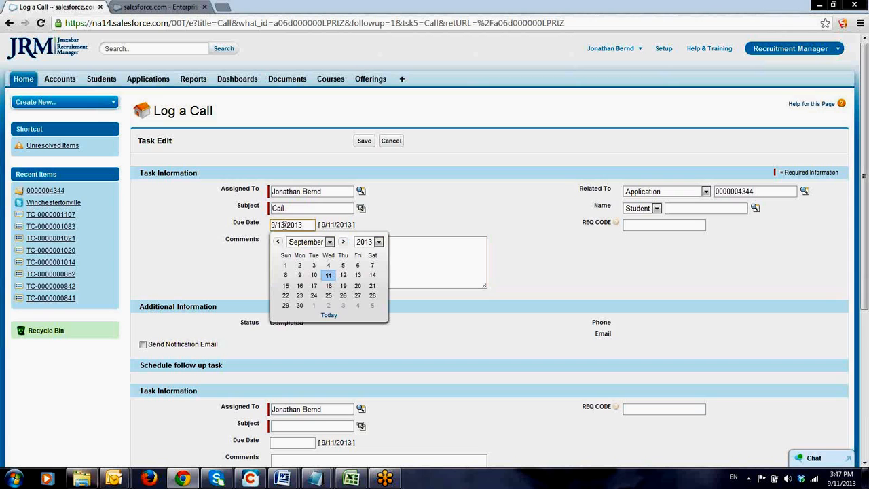
Enter "She wanted me to call to inform her if we are gluten free" in the logged call's comments
click(466, 268)
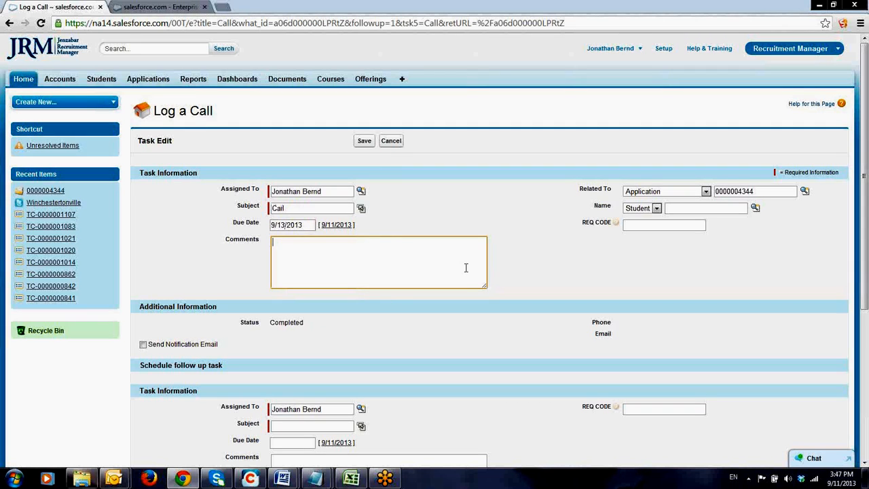
text(She wanted me to call to inform her if w)
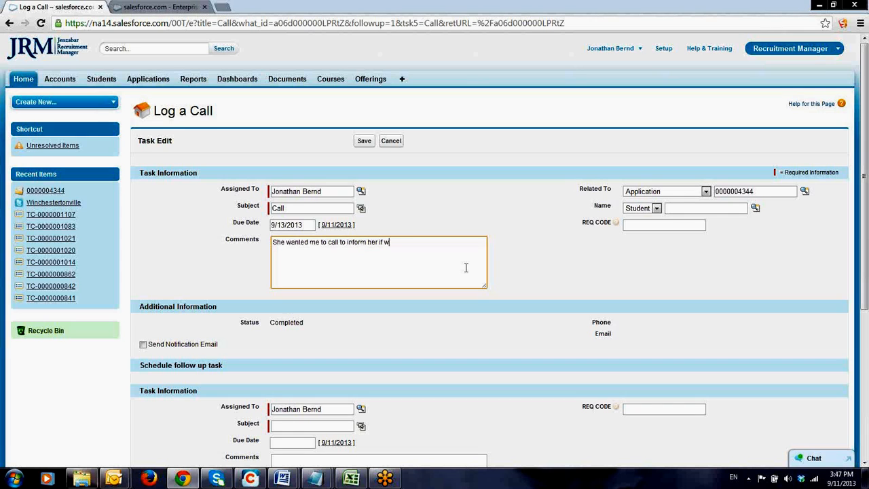
text(e are gluten free)
Give the scheduled follow-up task the subject "Call re Gluten Free" and the due date 9/13/2013
click(313, 426)
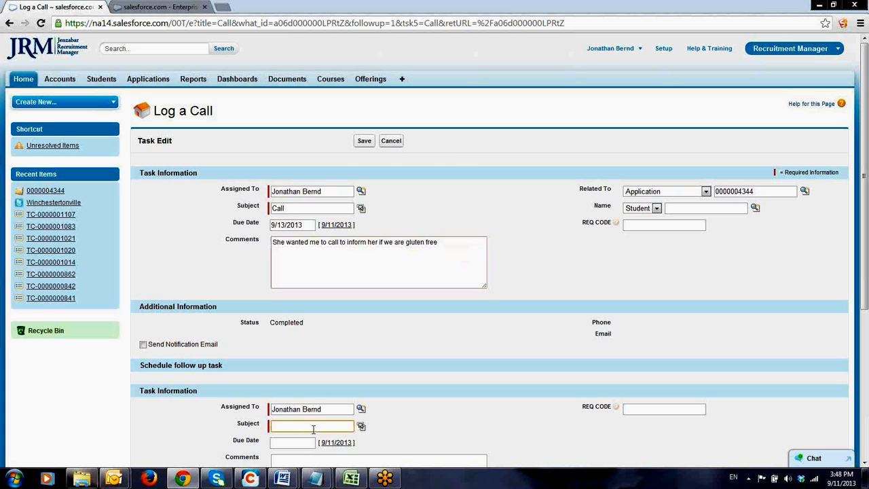
text(Ca)
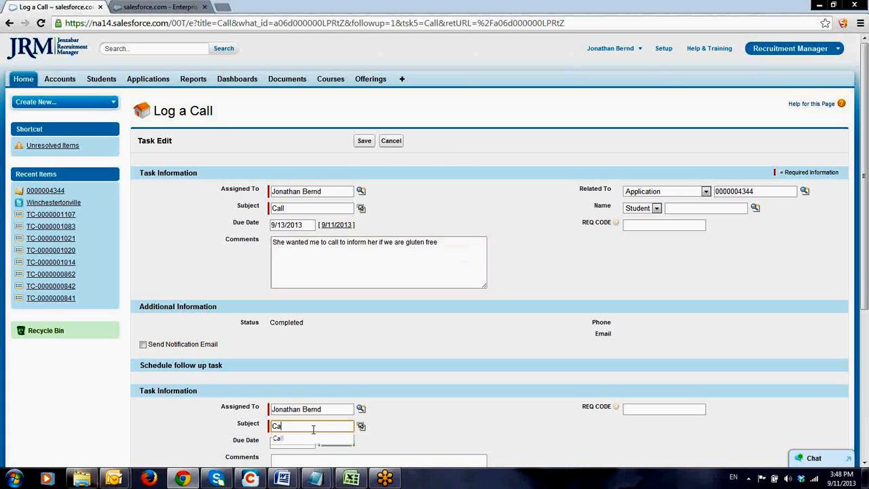
text(ll re Gluten F)
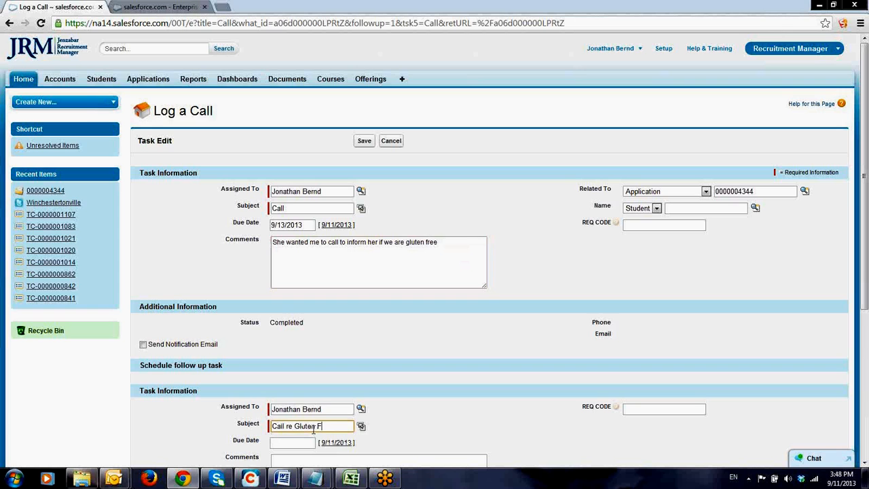
text(ree)
drag(868, 224, 868, 289)
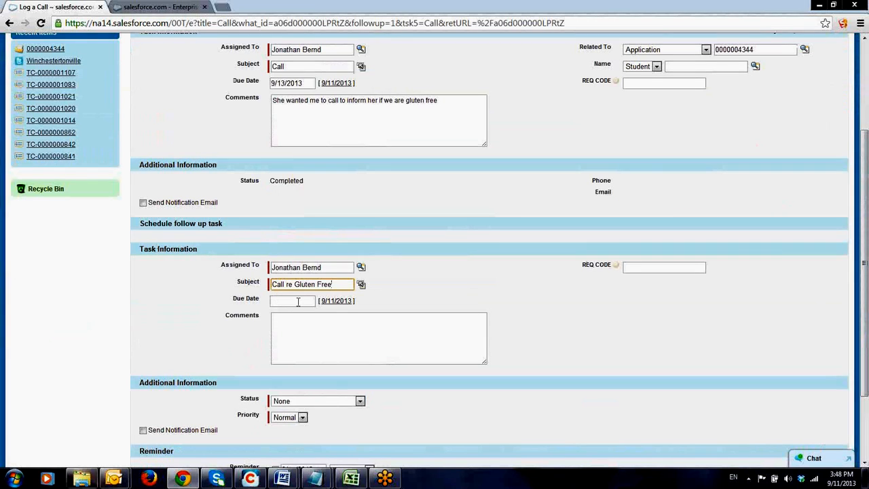
click(341, 302)
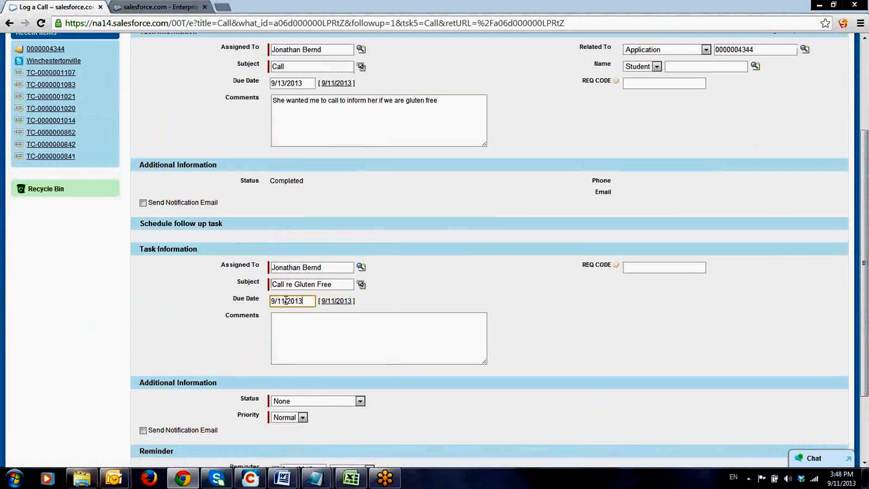
click(285, 301)
key(BackSpace)
text(3)
Set the follow-up task's status to Completed and save the logged call
click(501, 411)
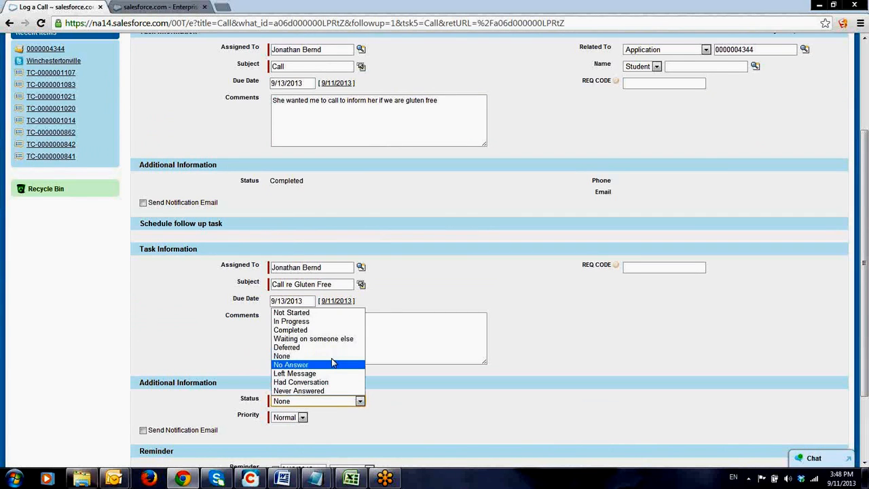
click(290, 330)
drag(866, 285, 864, 126)
click(366, 141)
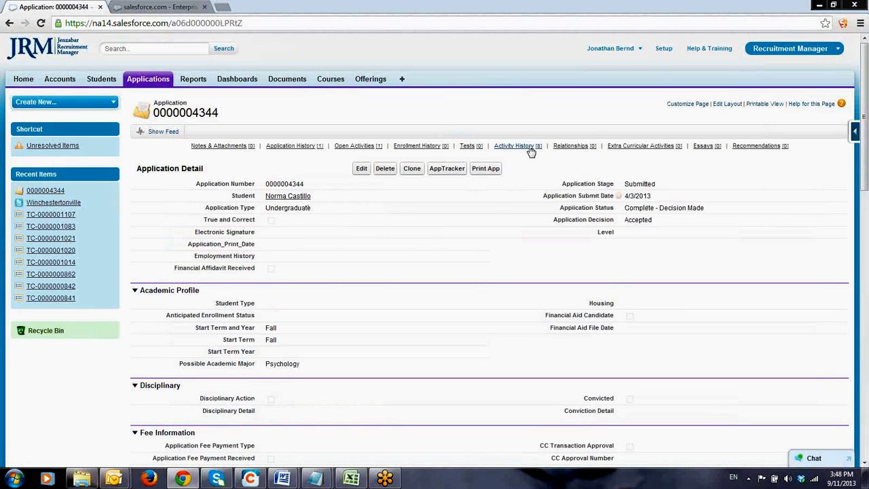
Start an email from the application's activity history and look up the applicant as its recipient
mouse_move(532, 149)
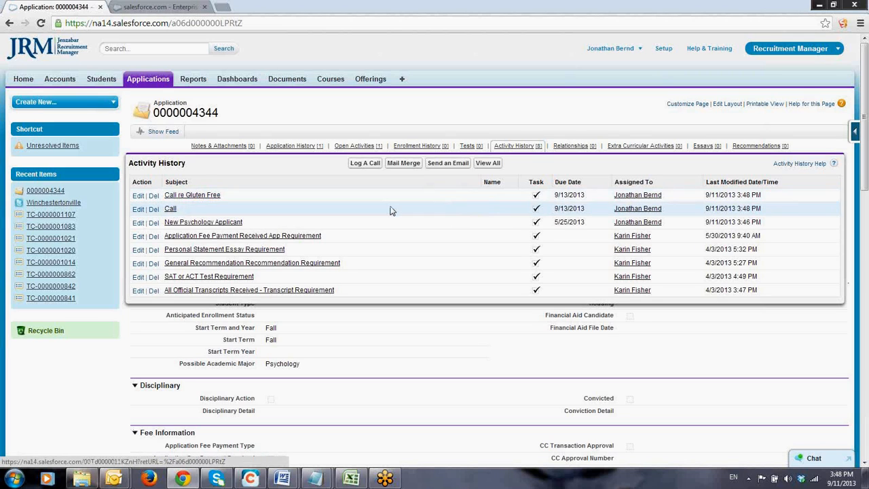
click(454, 164)
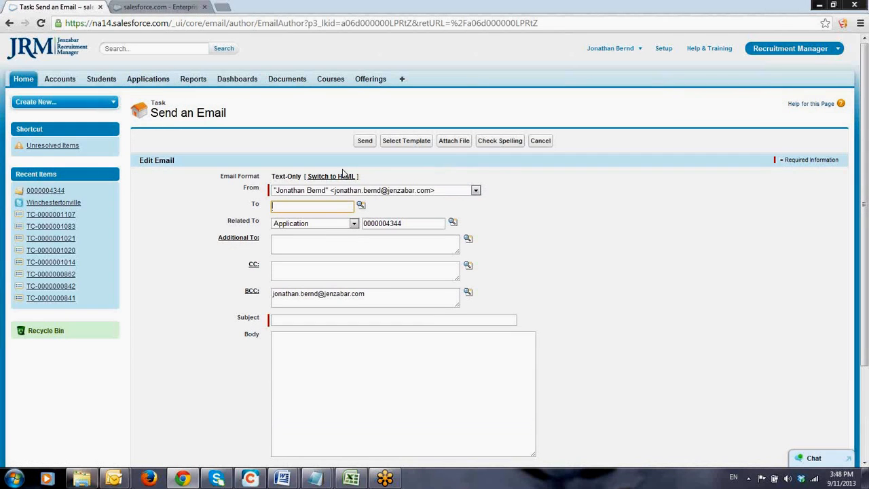
click(327, 206)
text(no)
click(360, 205)
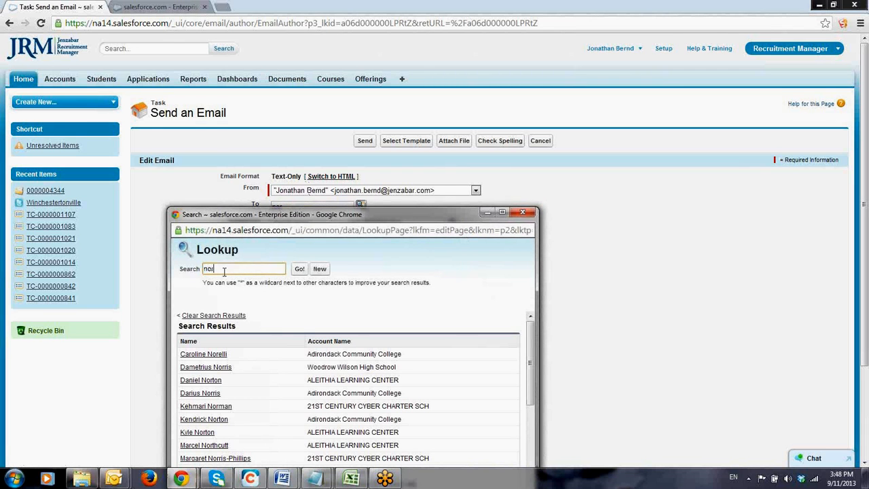
click(300, 269)
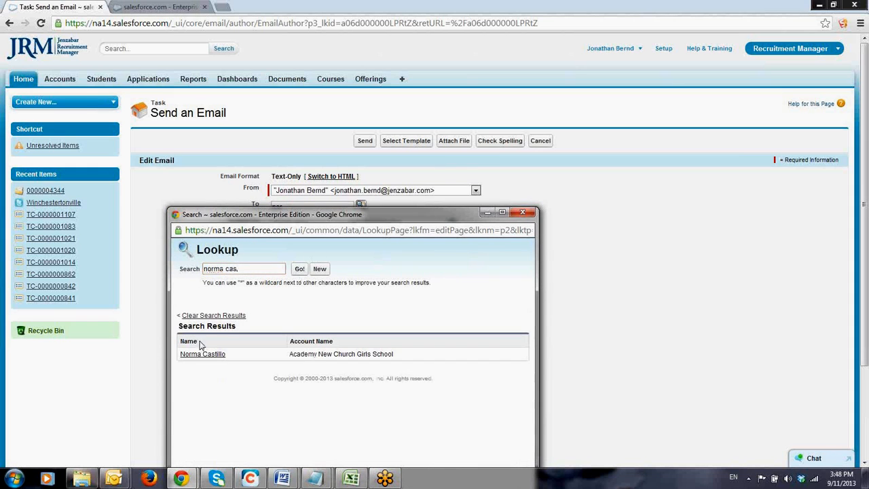
click(193, 356)
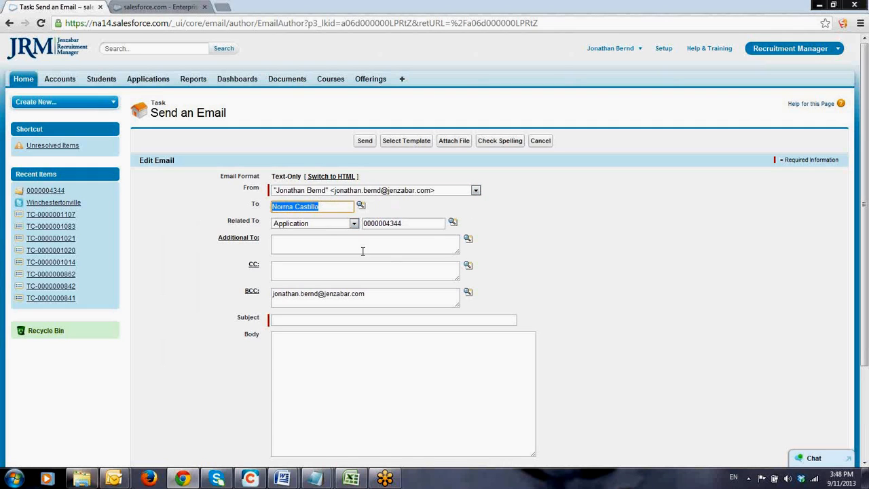
Browse the Broadcast Email Templates for the email and cancel the draft
click(301, 319)
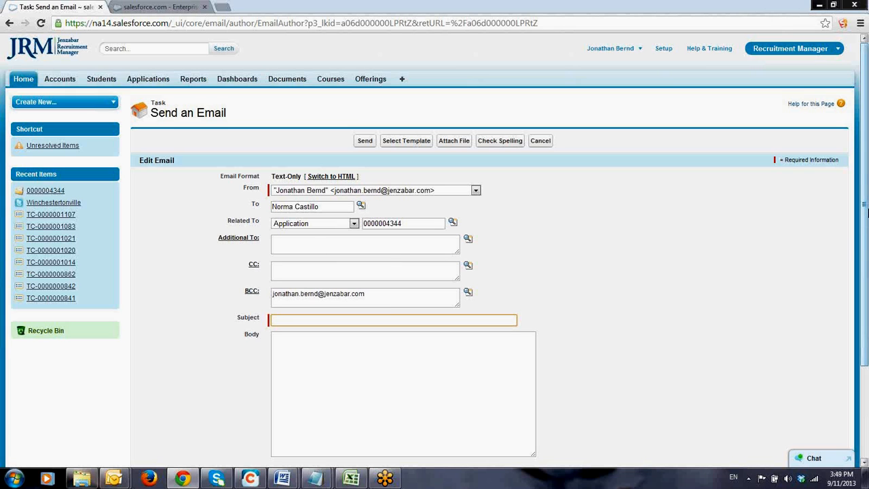
drag(866, 213, 862, 242)
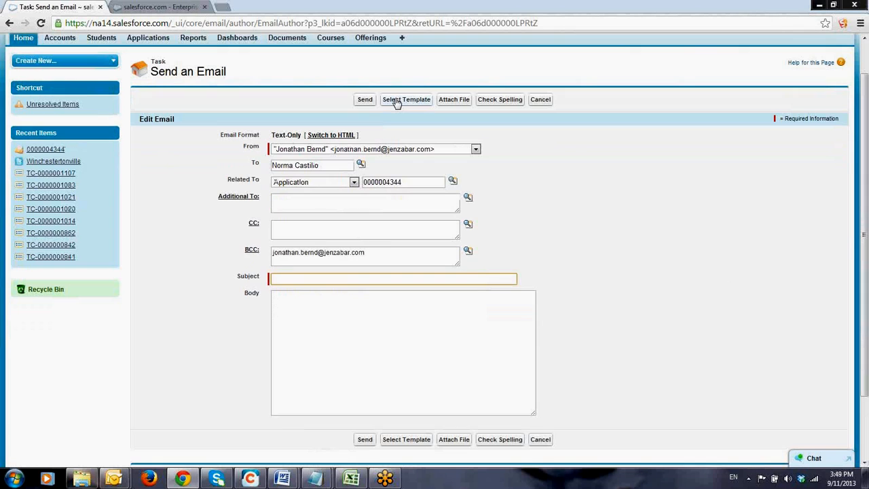
click(406, 100)
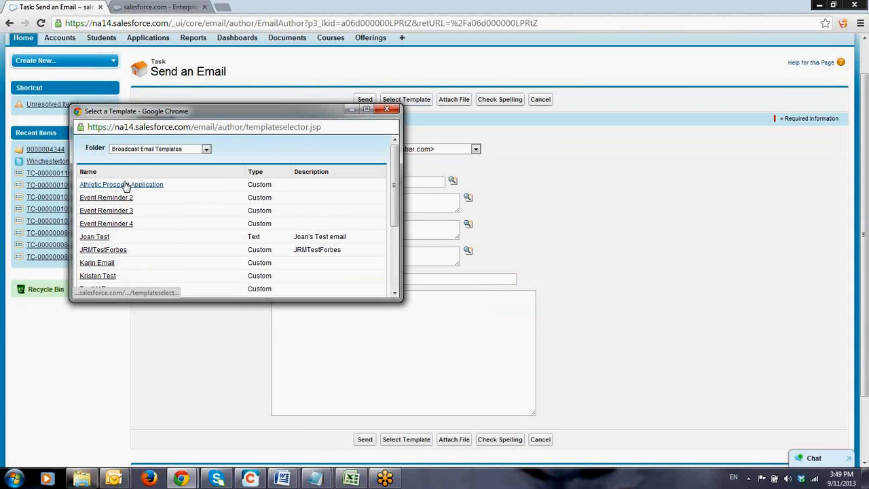
drag(679, 207, 547, 101)
click(546, 100)
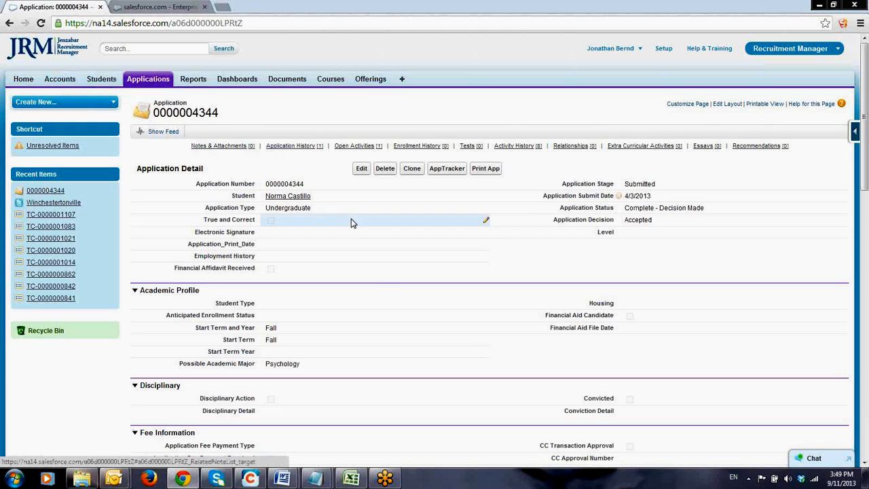
Preview the application's related lists, from Enrollment History and Tests through Extra Curricular Activities and Essays
mouse_move(414, 150)
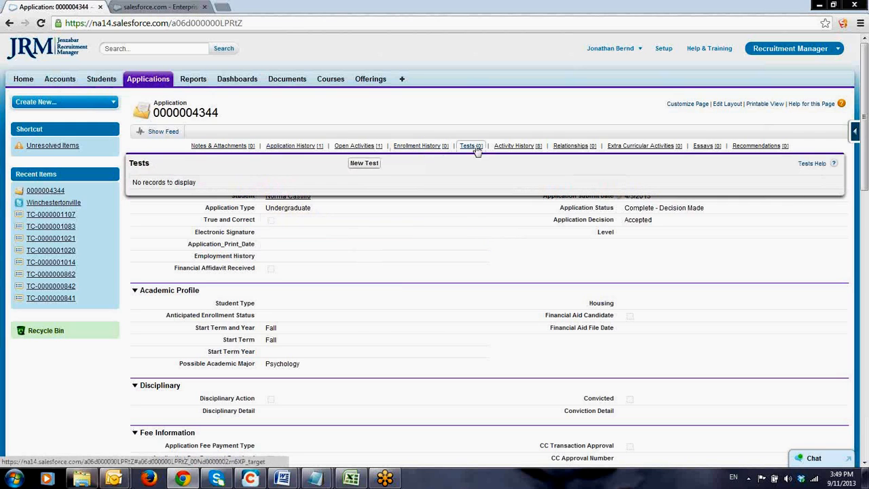
mouse_move(499, 156)
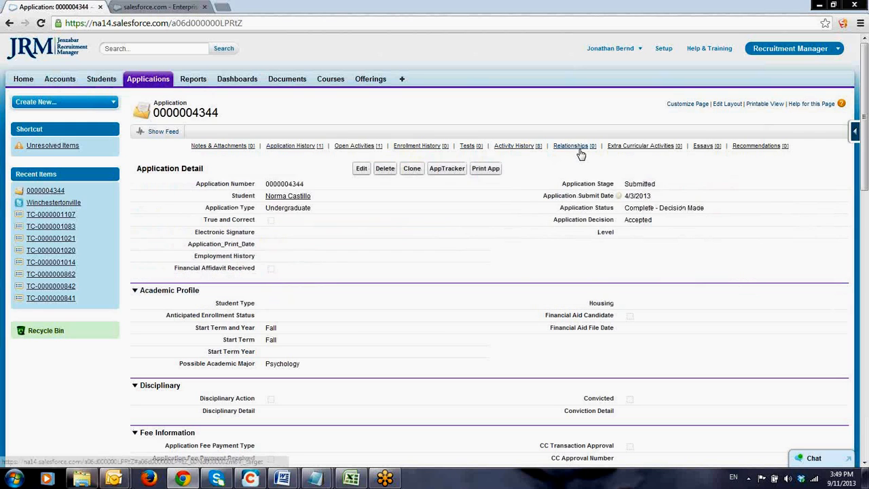
mouse_move(644, 154)
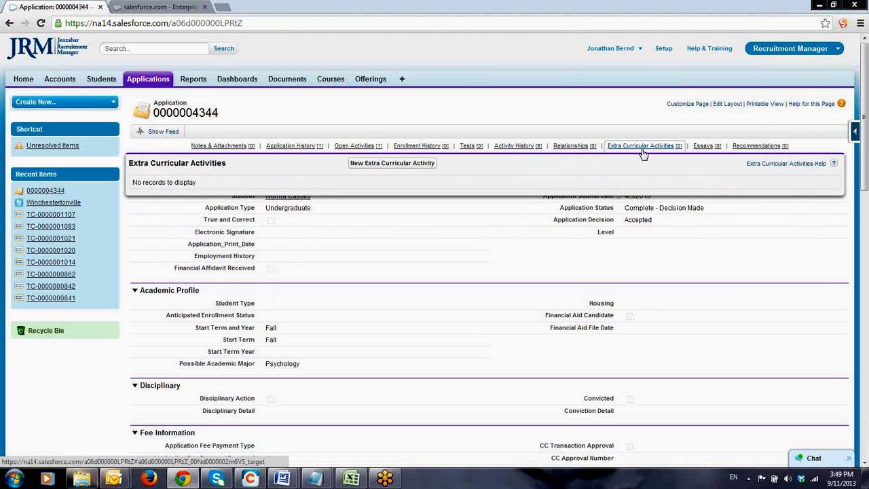
mouse_move(739, 150)
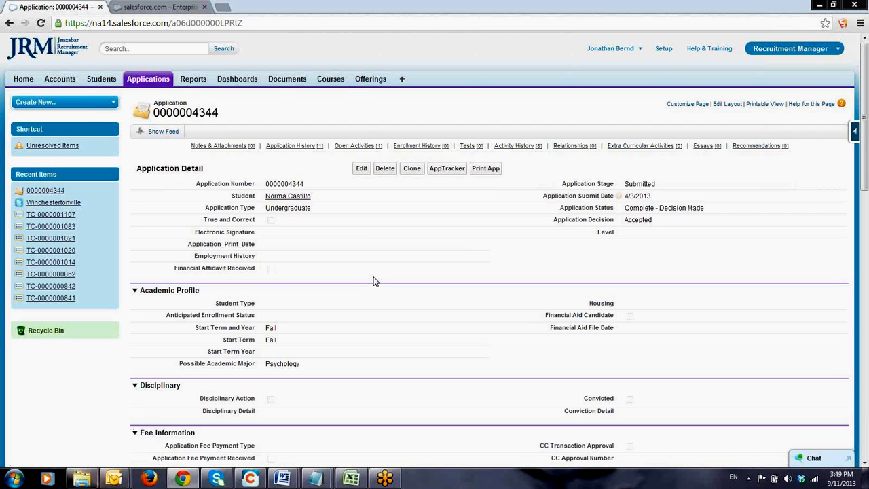
Open the student record linked to the application and preview its Open Activities and Activity History lists
click(278, 199)
mouse_move(278, 202)
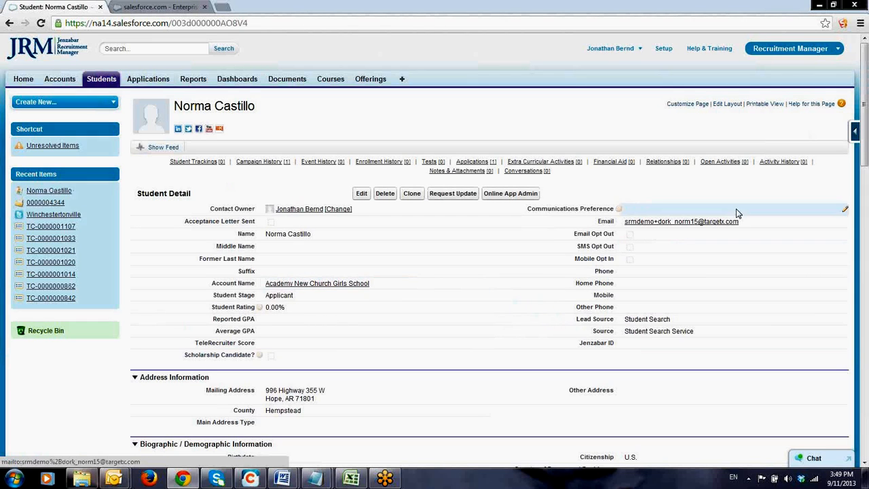
mouse_move(733, 165)
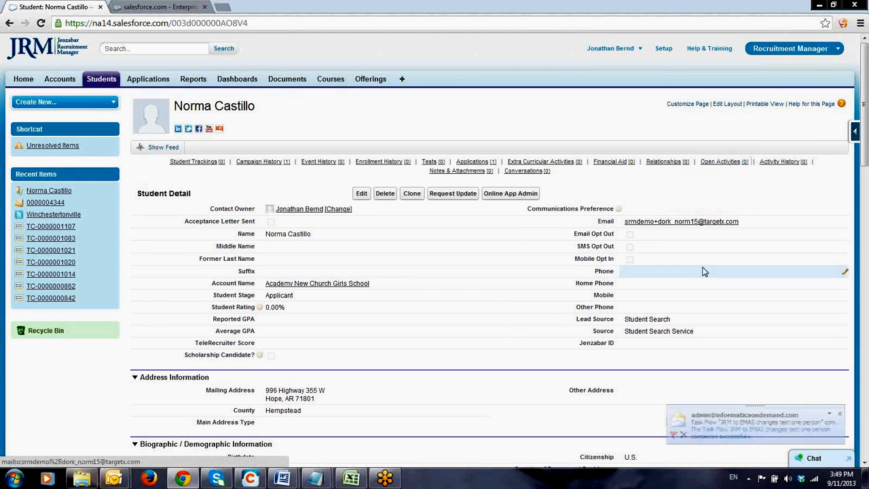
mouse_move(783, 167)
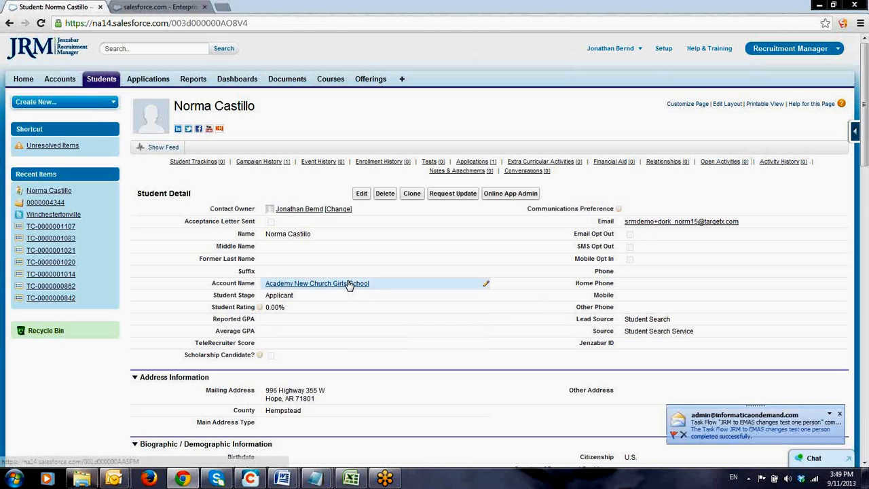
Return to the home page and review the My Tasks list and the Calendar
click(21, 81)
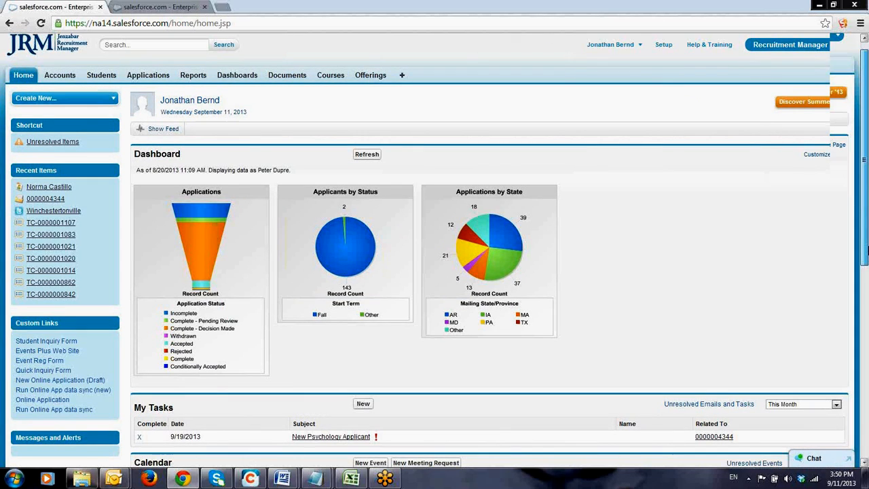
scroll(284, 256, down, 3)
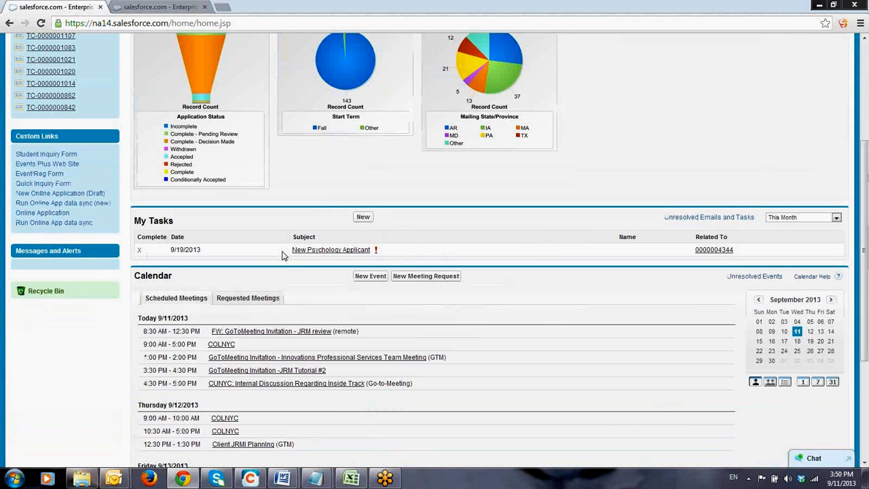